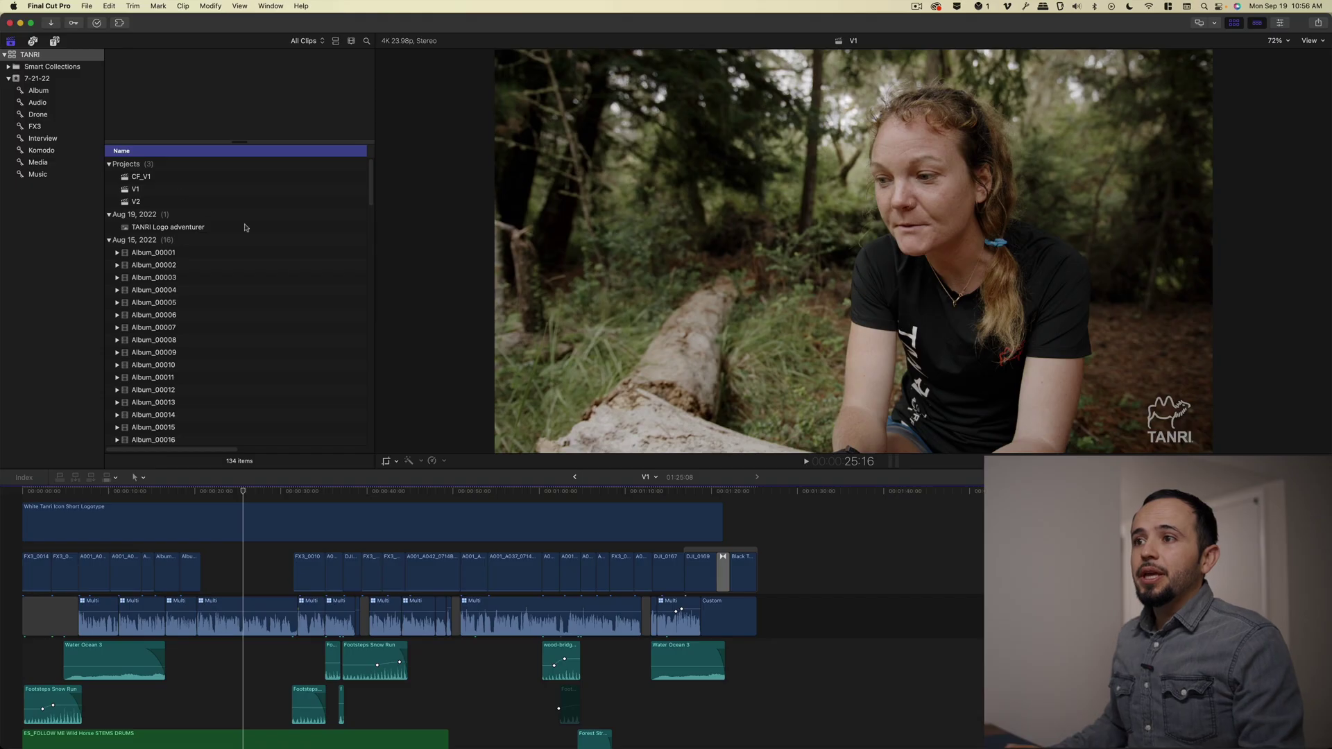
Step: Scrub through the edit, then open and scrub through the V2 and V1 projects
{"action": "left_click", "coordinate": [267, 493]}
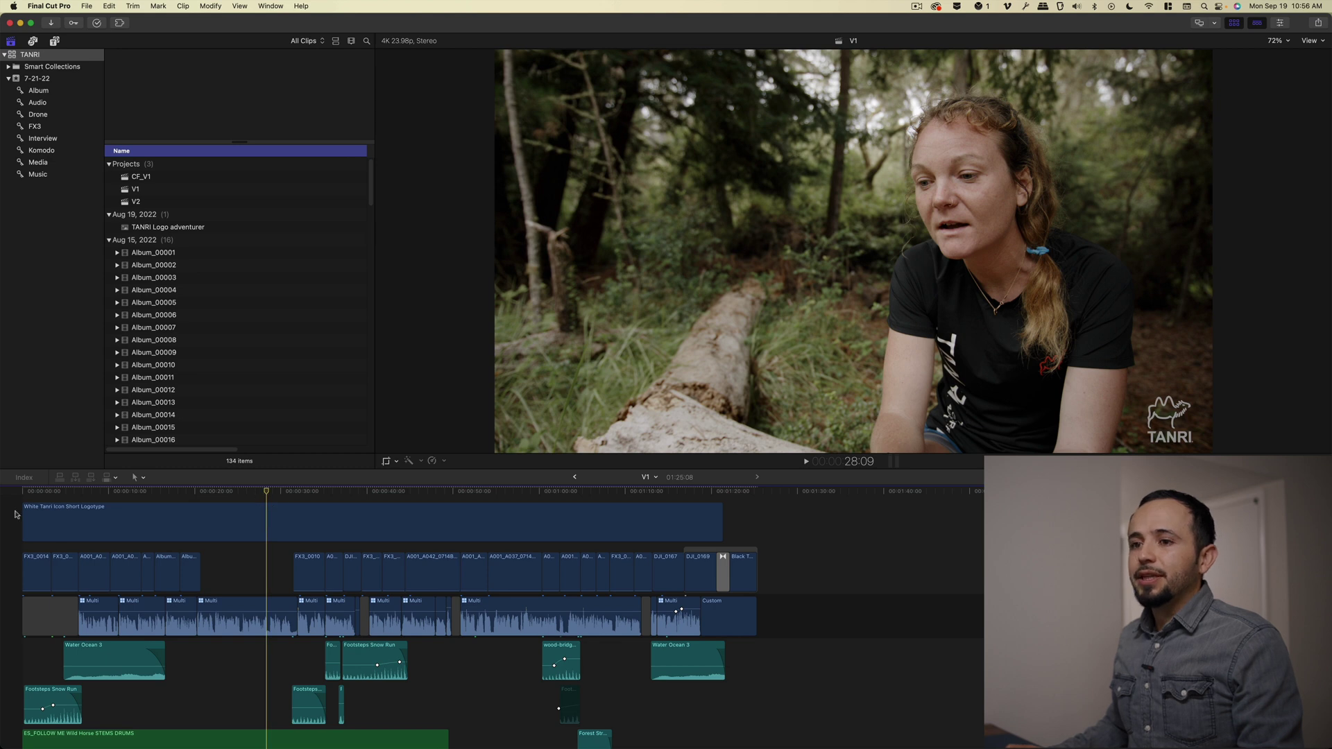
{"action": "left_click_drag", "start_coordinate": [268, 492], "coordinate": [238, 497]}
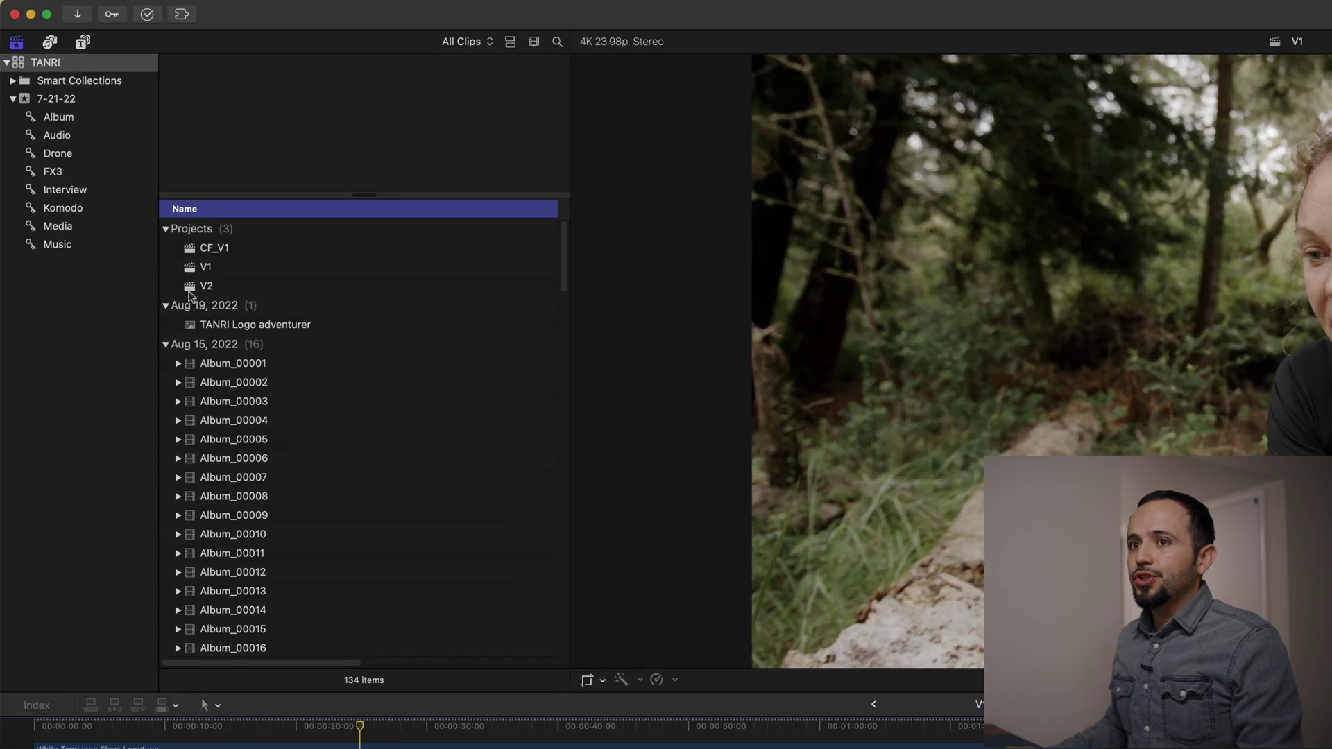
{"action": "double_click", "coordinate": [126, 203]}
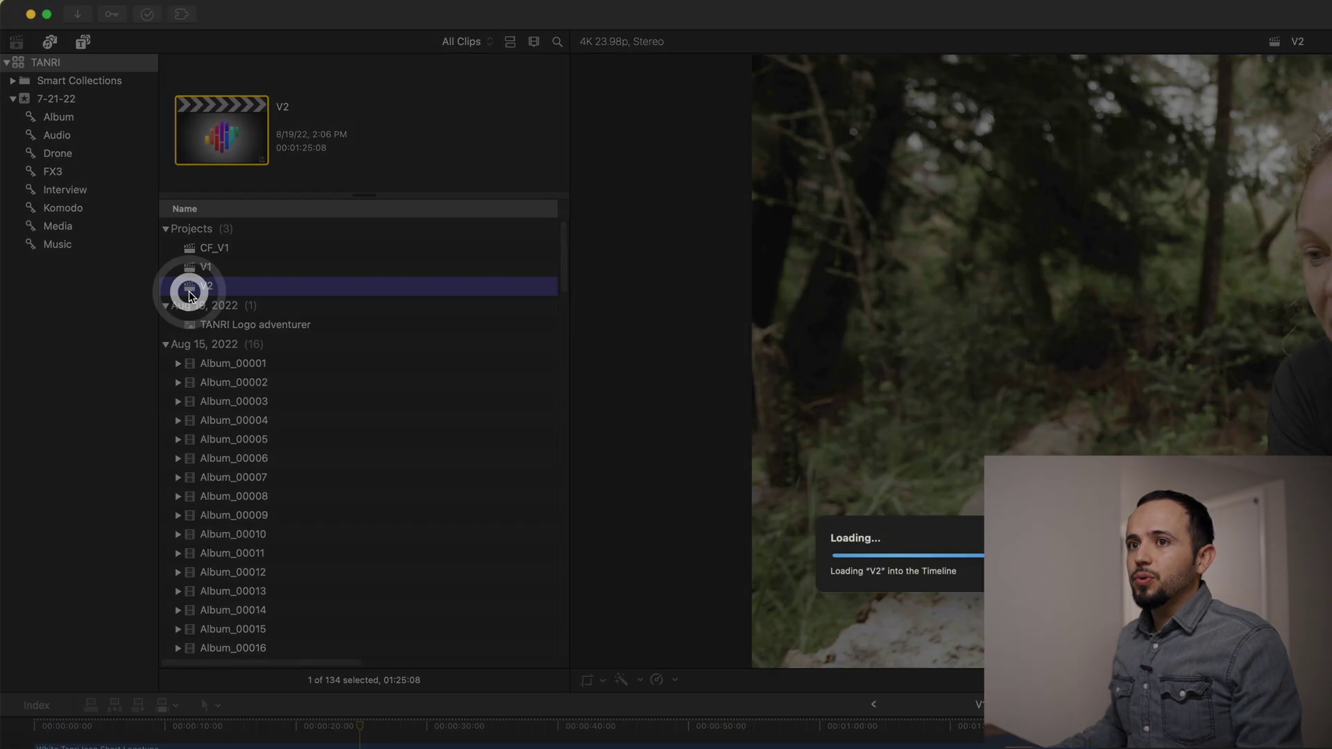
{"action": "scroll", "coordinate": [189, 292], "scroll_direction": "down", "scroll_amount": 1}
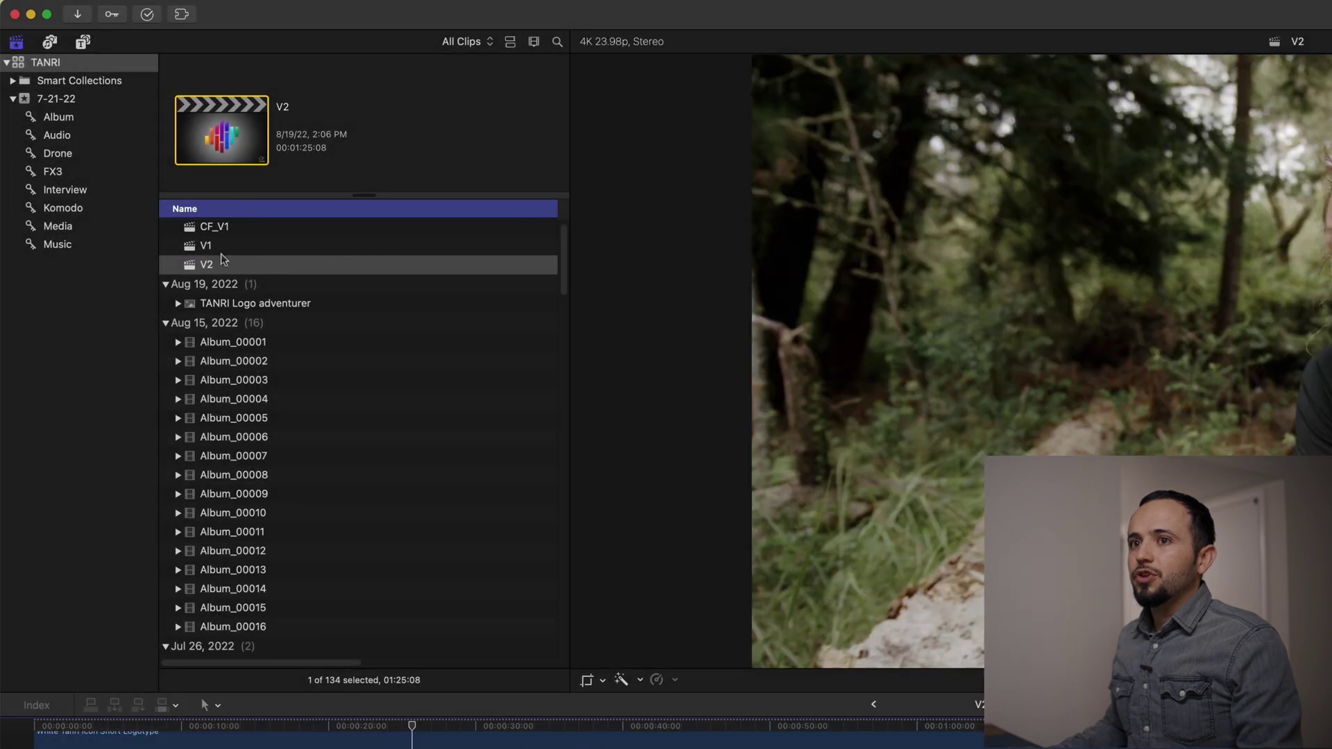
{"action": "left_click", "coordinate": [220, 262]}
{"action": "scroll", "coordinate": [223, 291], "scroll_direction": "up", "scroll_amount": 1}
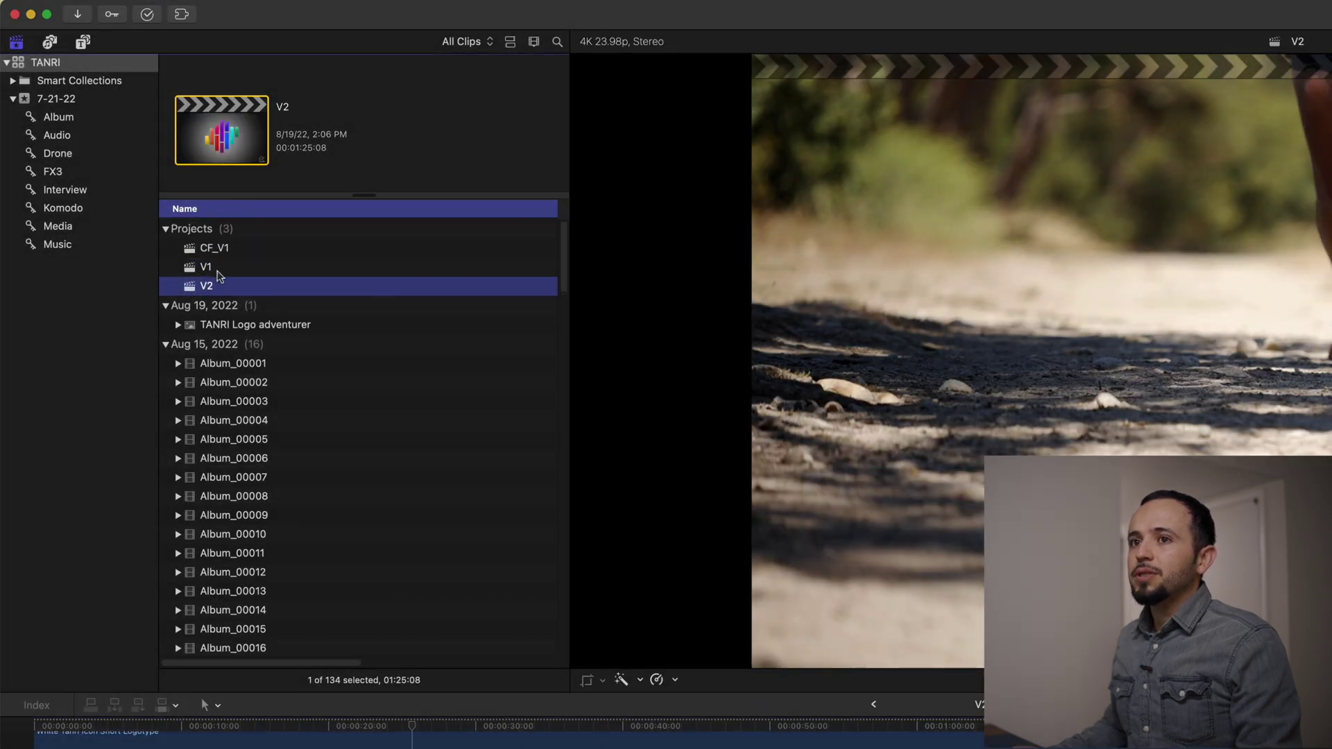
{"action": "double_click", "coordinate": [206, 267]}
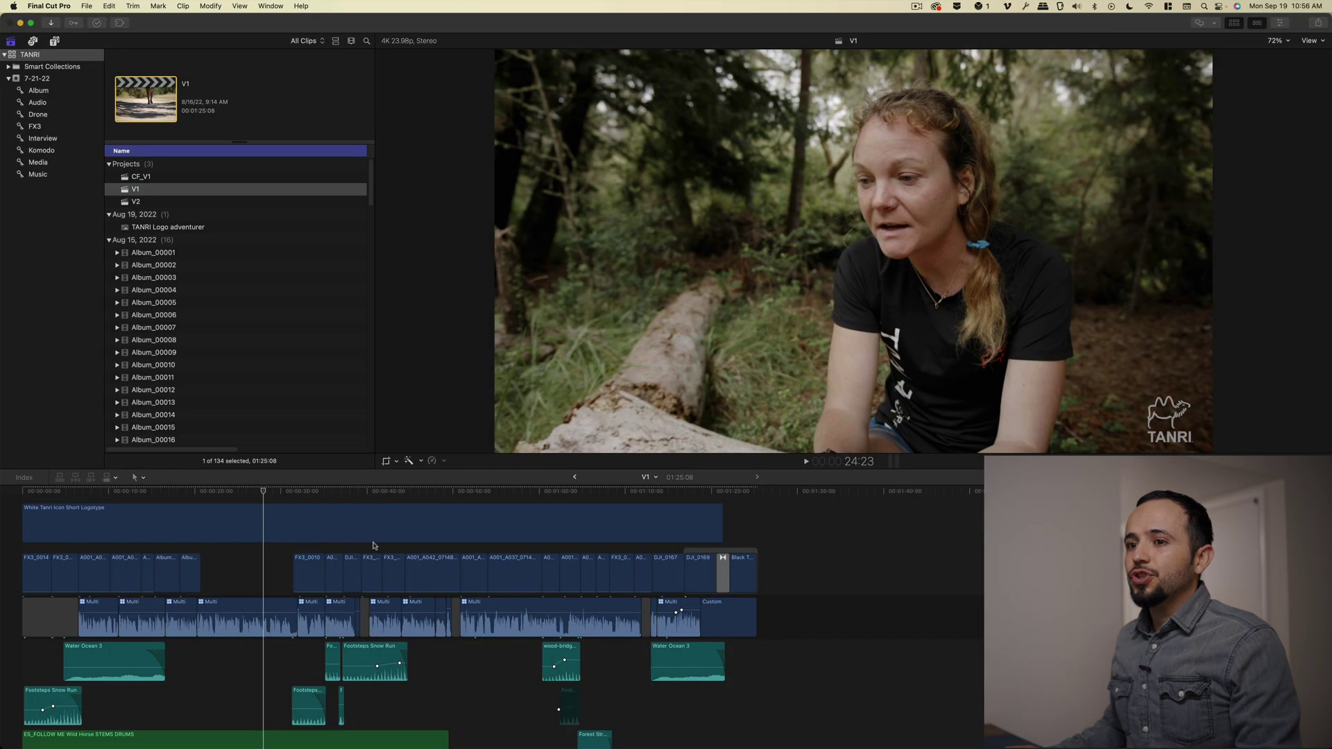
{"action": "mouse_move", "coordinate": [261, 491]}
{"action": "left_mouse_down"}
{"action": "mouse_move", "coordinate": [238, 491]}
{"action": "mouse_move", "coordinate": [255, 491]}
{"action": "left_mouse_up"}
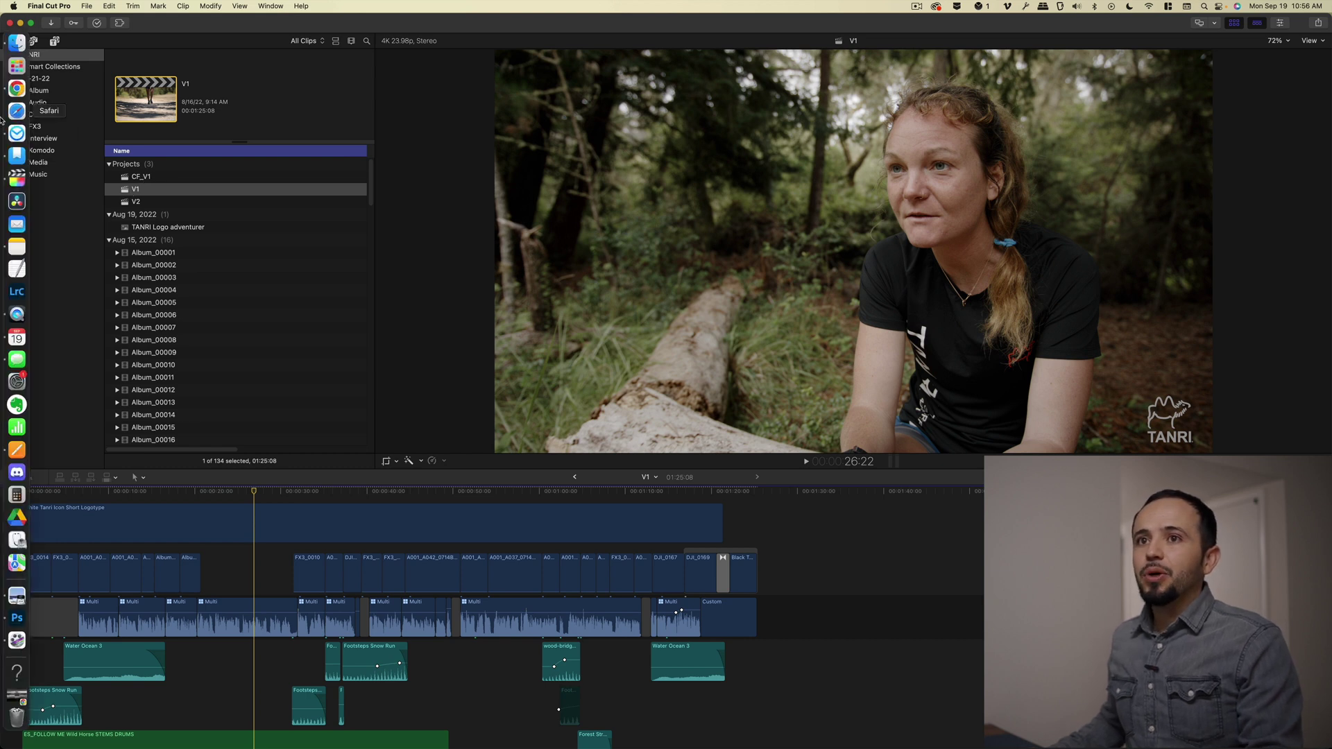
Step: Review the Tanri_V2 page and Vimeo pricing plans, then view the empty Frame.io workspace
{"action": "left_click", "coordinate": [14, 88]}
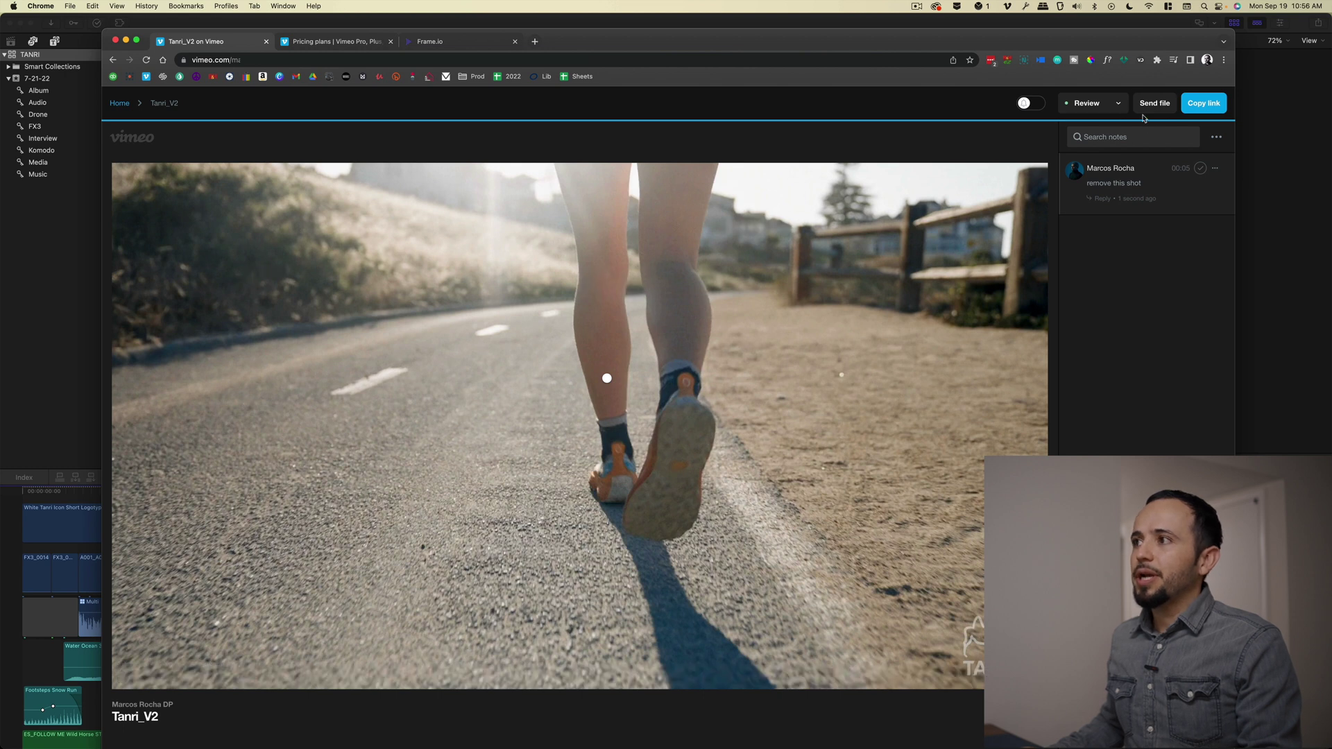
{"action": "left_click", "coordinate": [333, 41]}
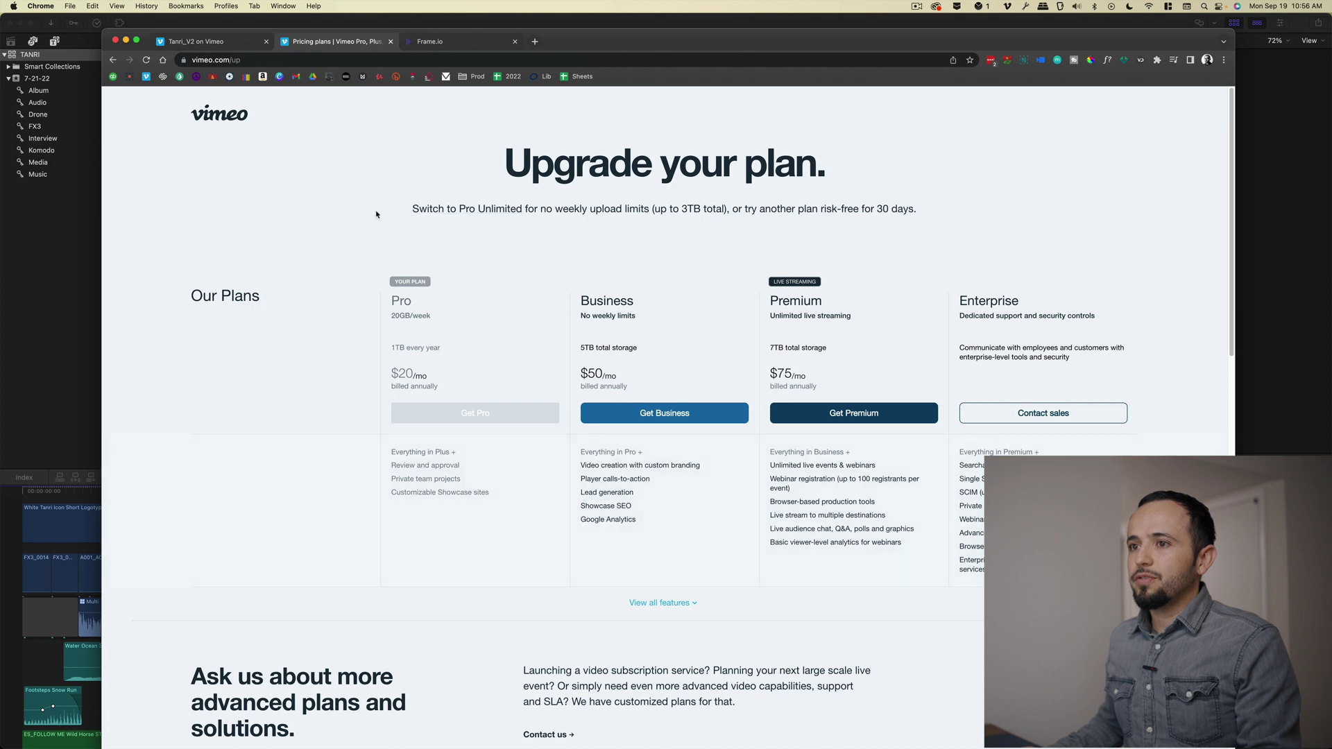
{"action": "left_click", "coordinate": [215, 41]}
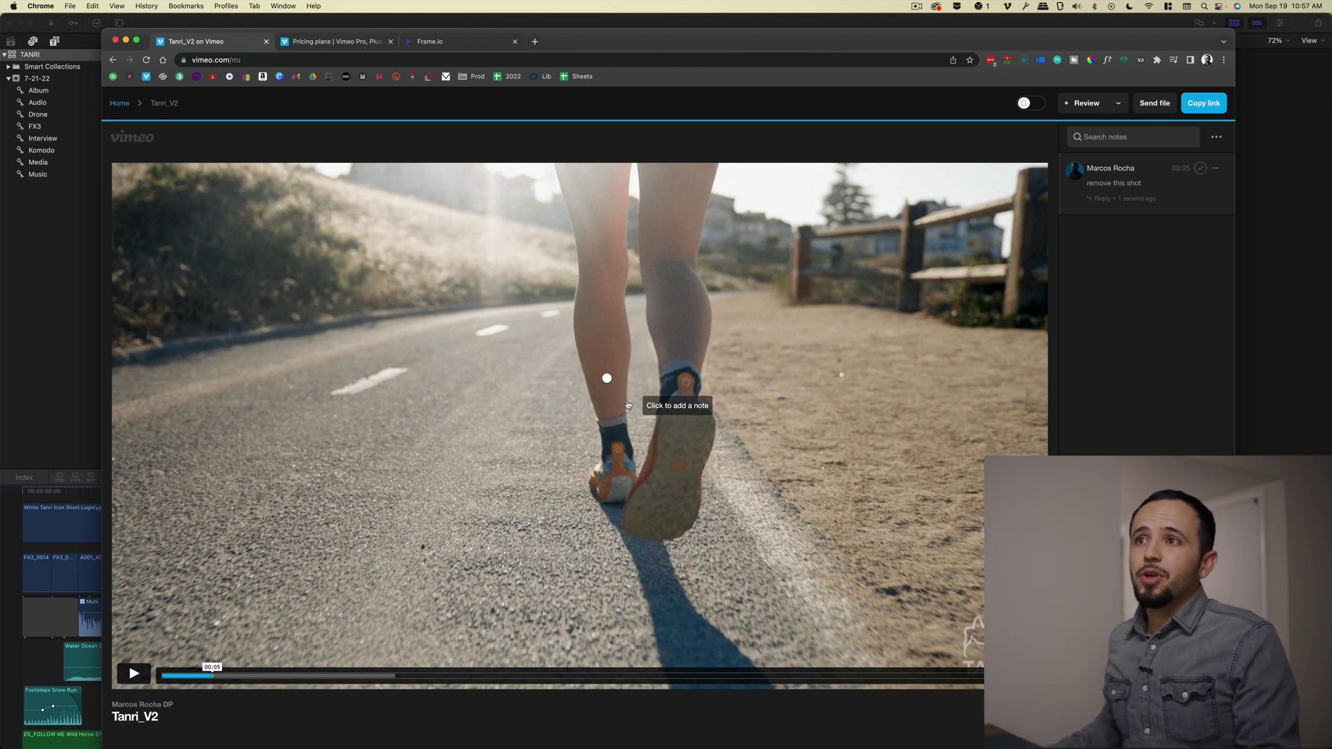
{"action": "left_click", "coordinate": [472, 41]}
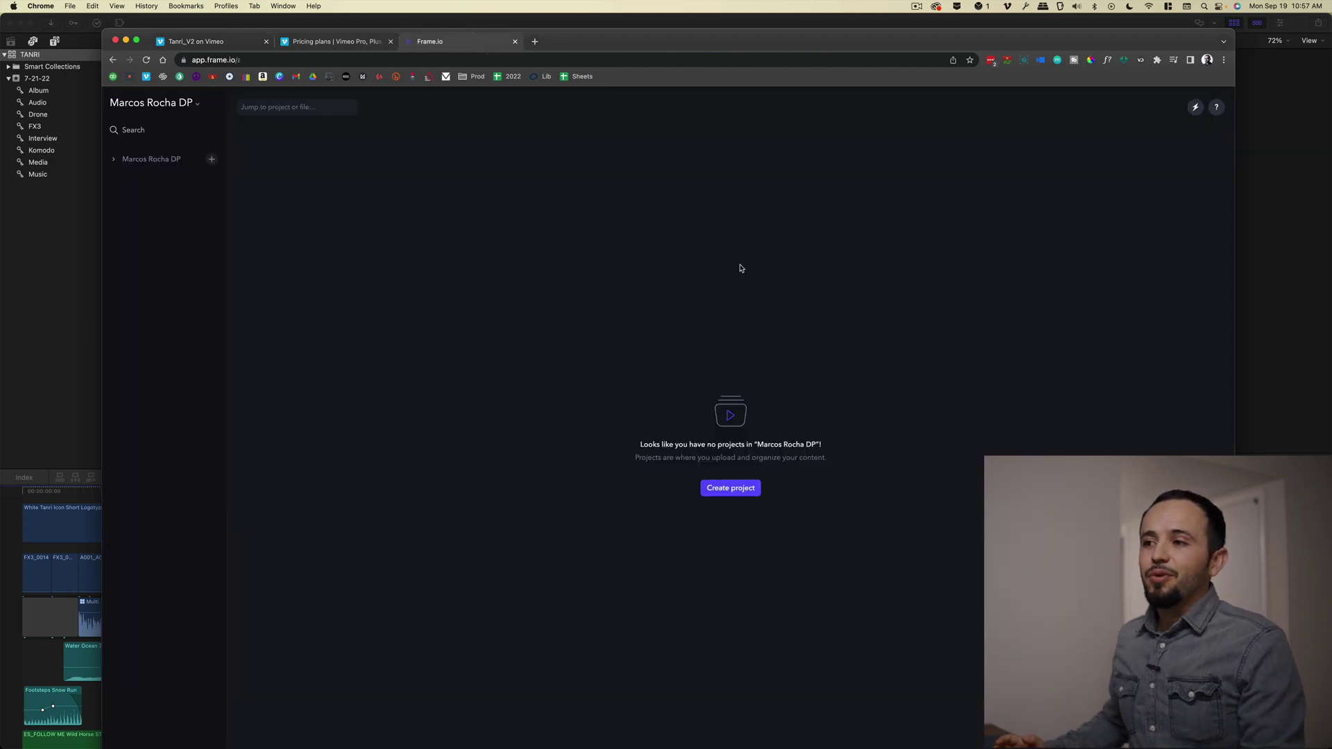
Step: Look over Final Cut Pro's installed workflow extensions, then return to the Tanri_V2 Vimeo review
{"action": "left_click", "coordinate": [44, 312]}
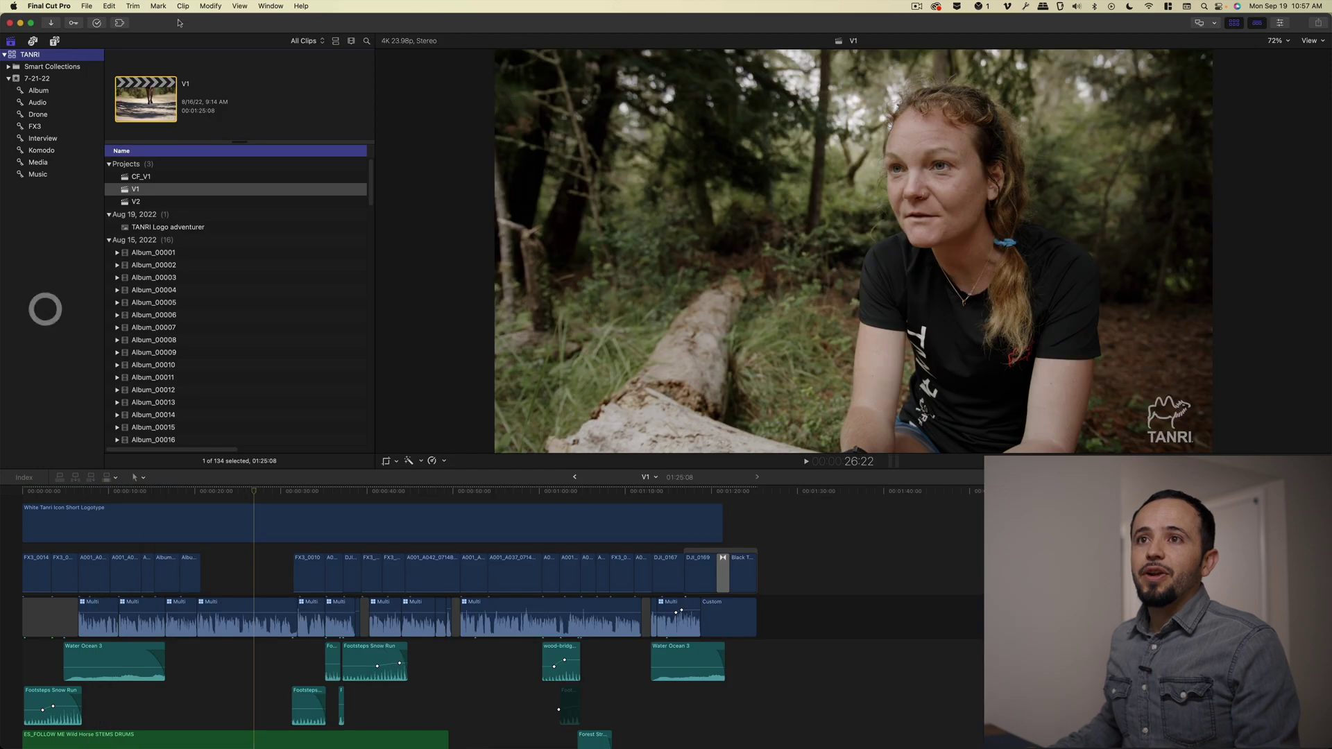
{"action": "left_click", "coordinate": [124, 22]}
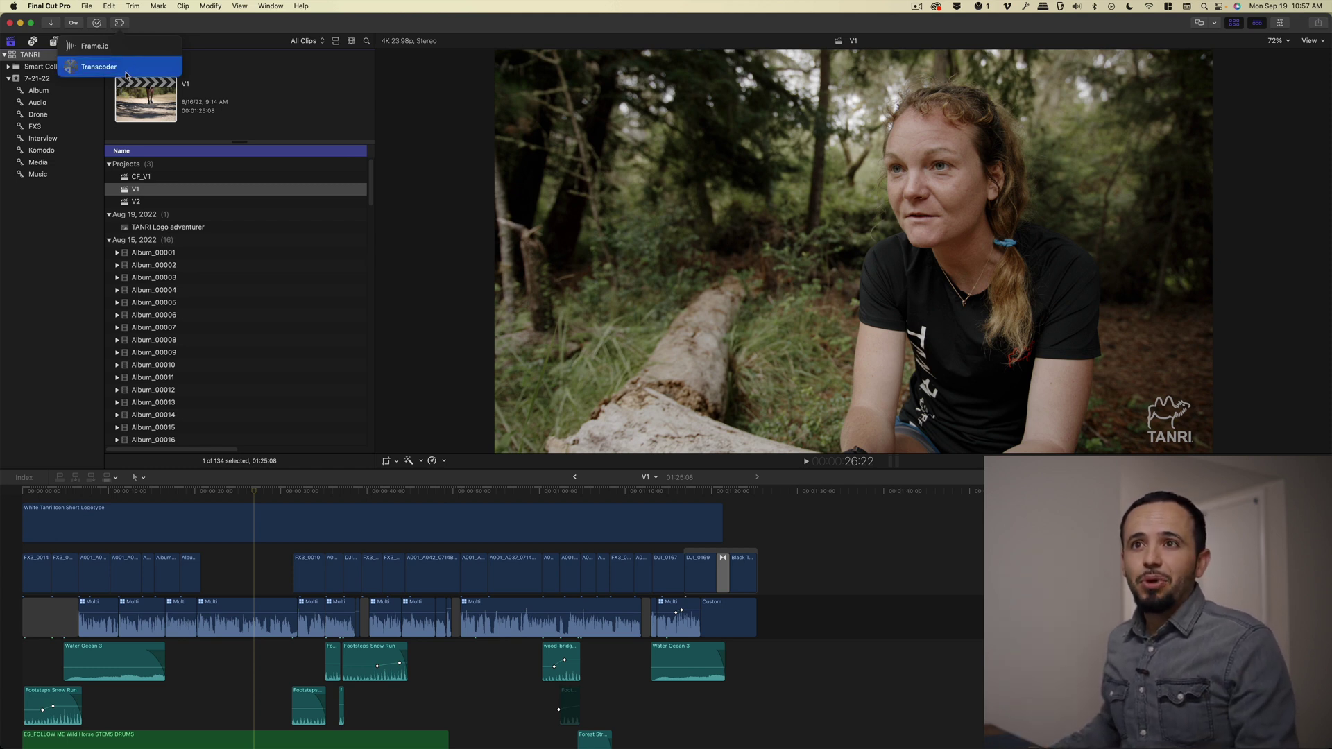
{"action": "left_click", "coordinate": [153, 26]}
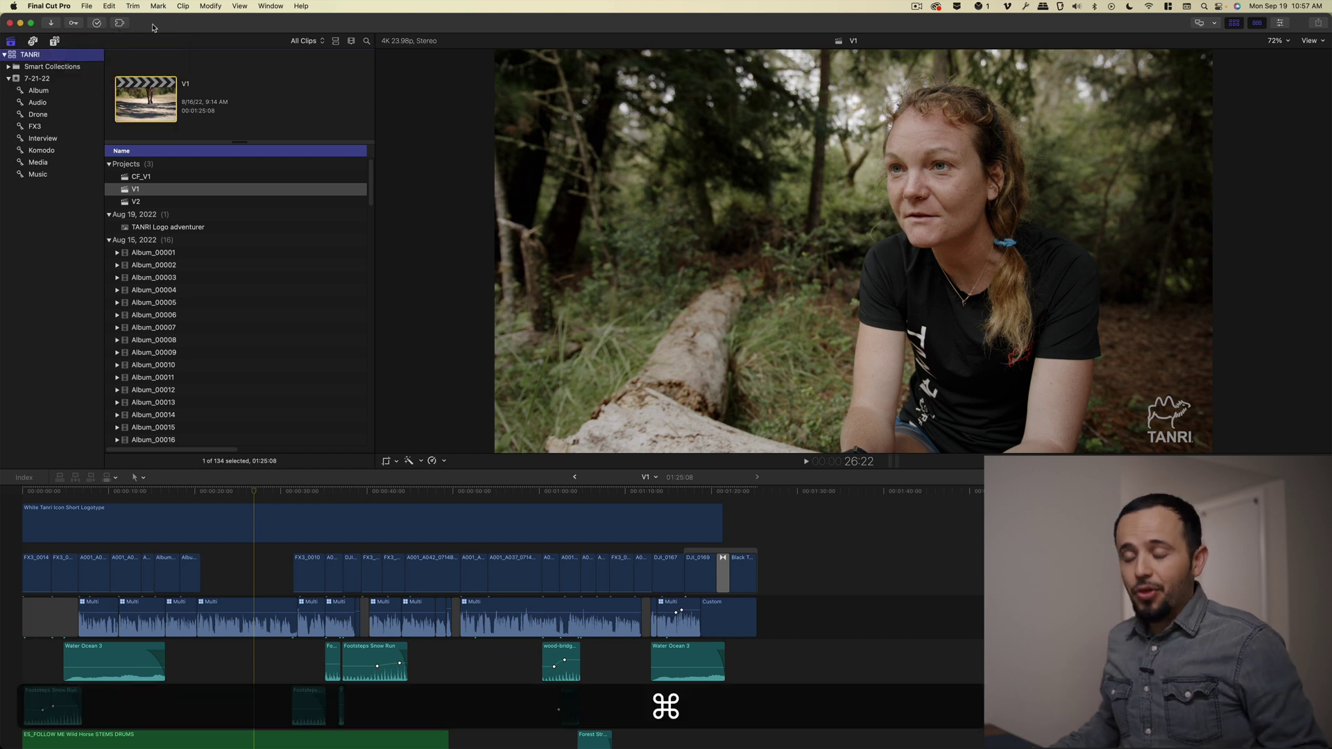
{"action": "key", "text": "super+Tab"}
{"action": "left_click", "coordinate": [208, 42]}
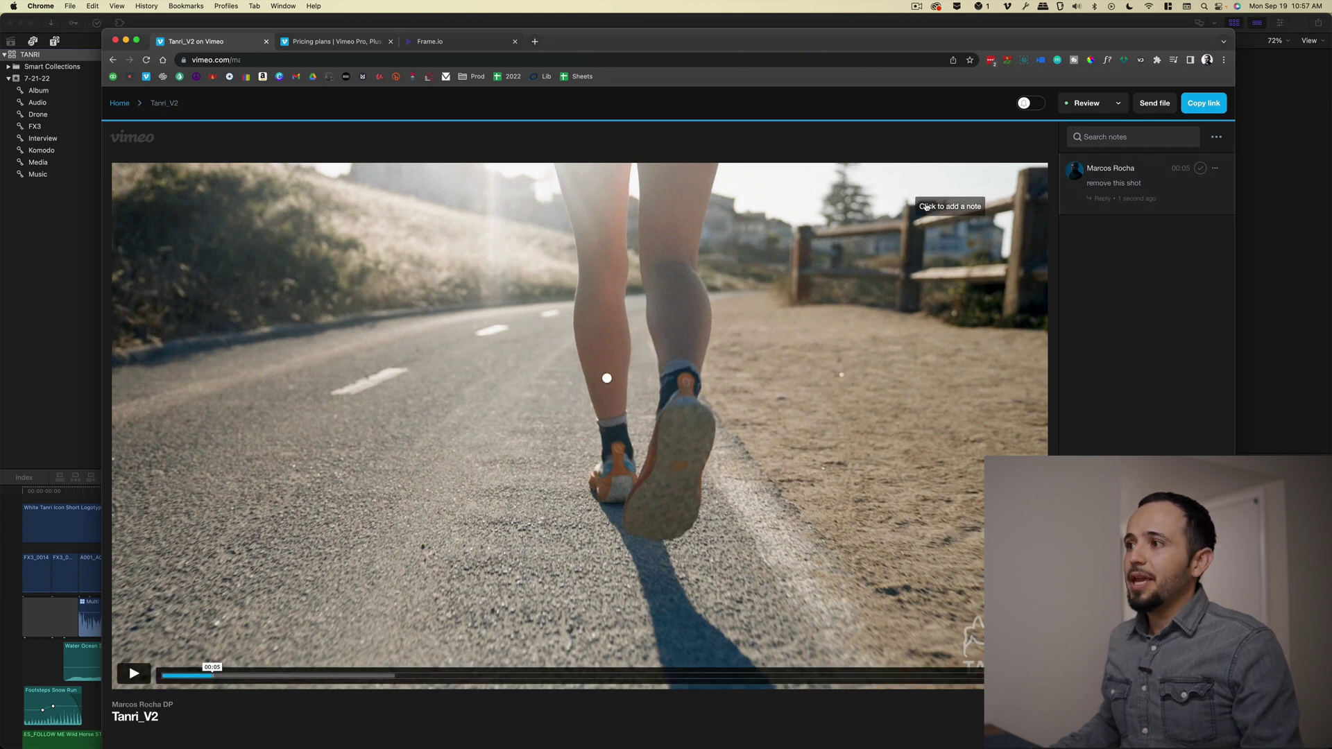
Step: Pin a note reading 'add a graphic' on the beach frame at 00:13
{"action": "left_click", "coordinate": [292, 672]}
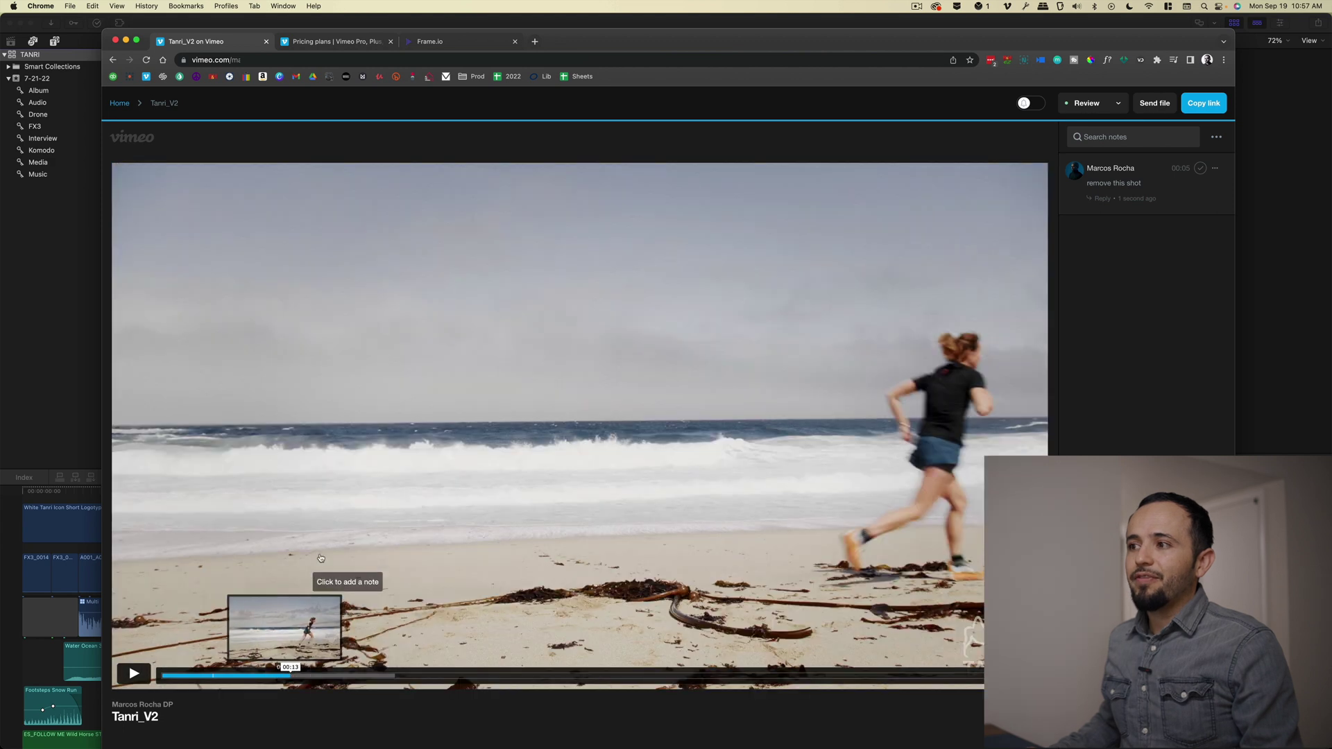
{"action": "left_click", "coordinate": [433, 444]}
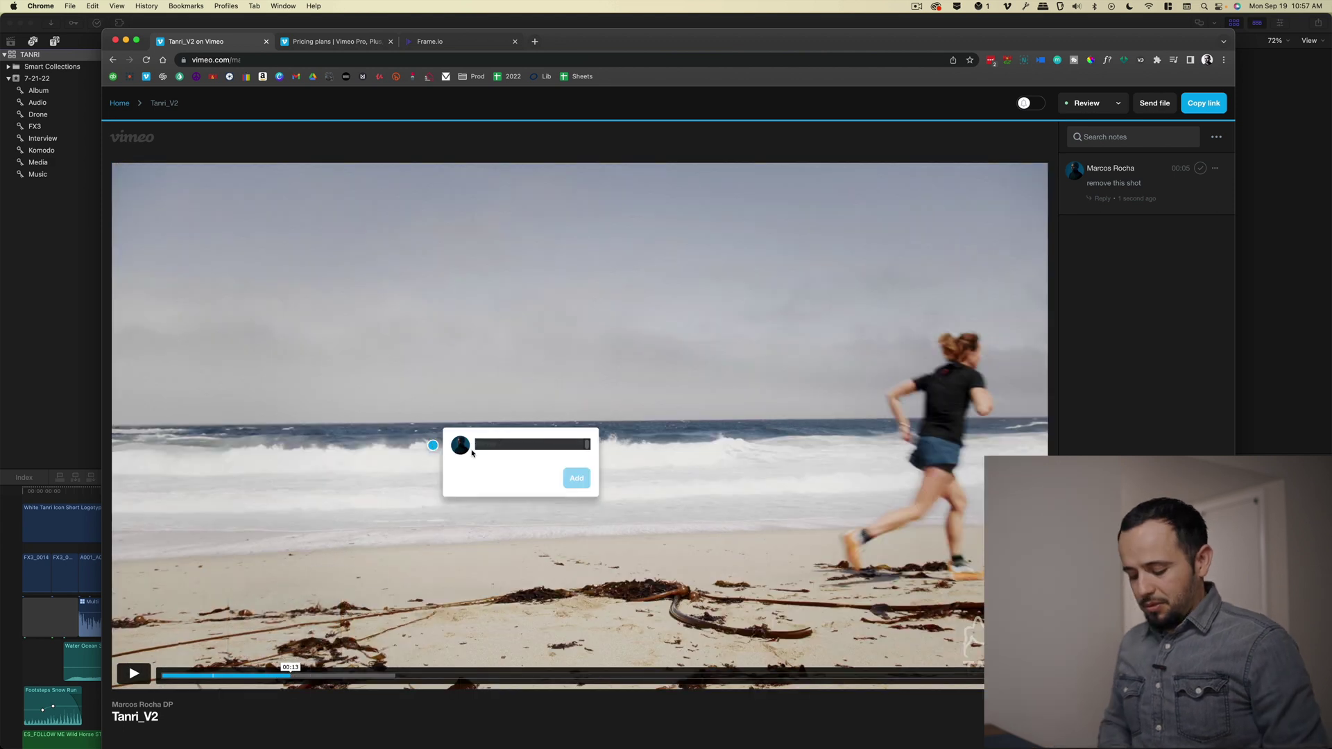
{"action": "type", "text": "add a p"}
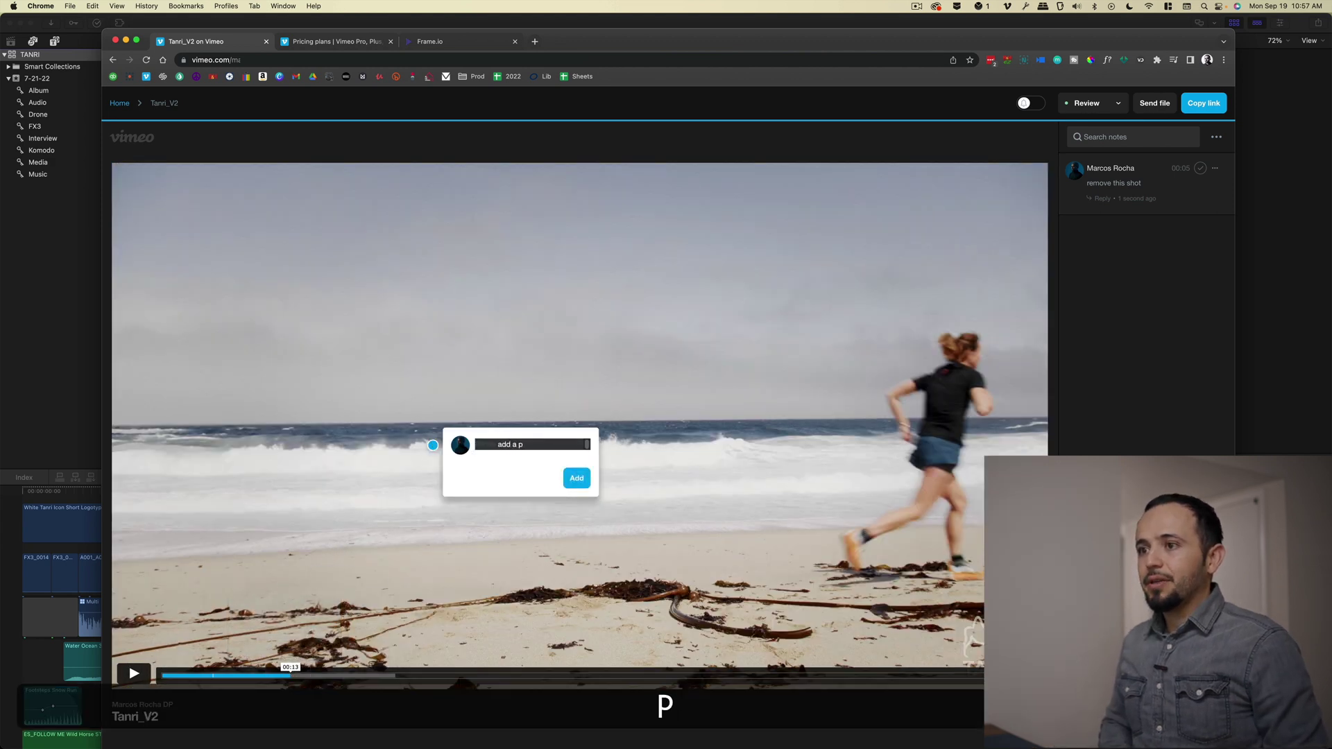
{"action": "key", "text": "BackSpace"}
{"action": "type", "text": "g"}
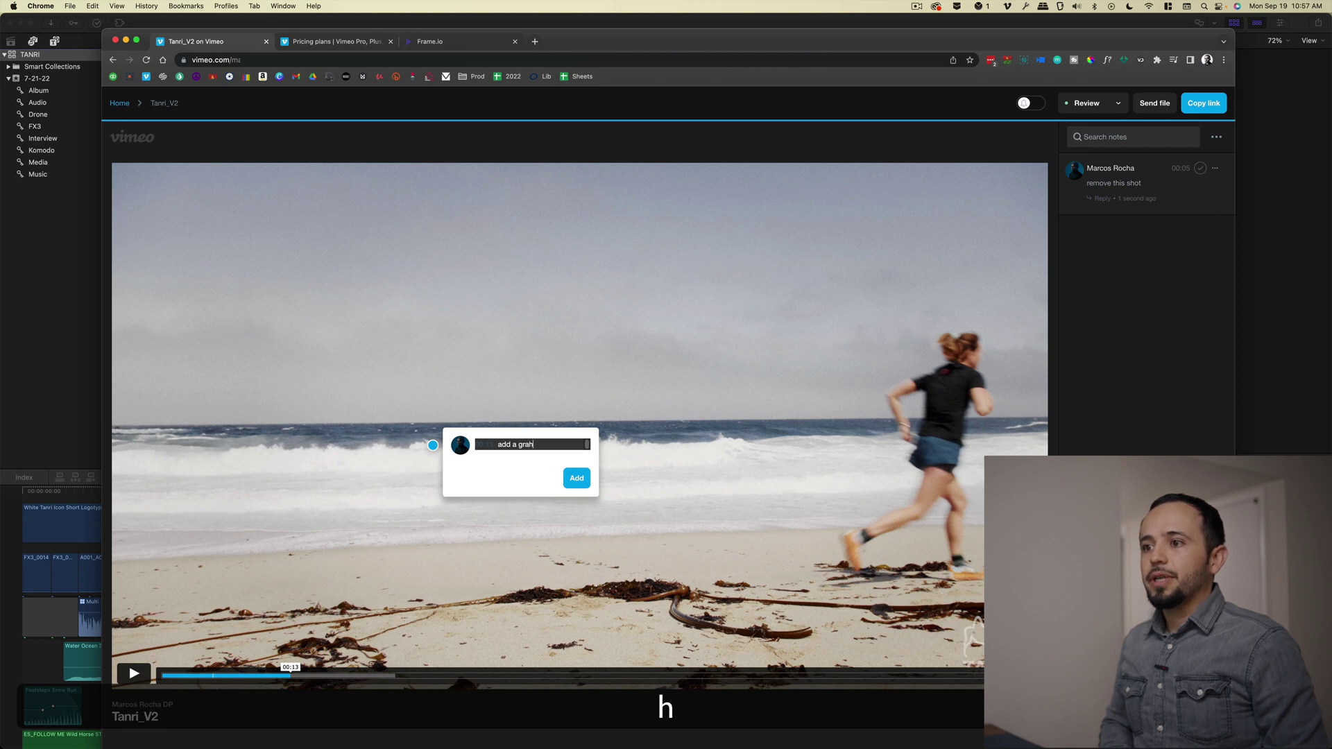
{"action": "type", "text": "raphic"}
{"action": "key", "text": "Return"}
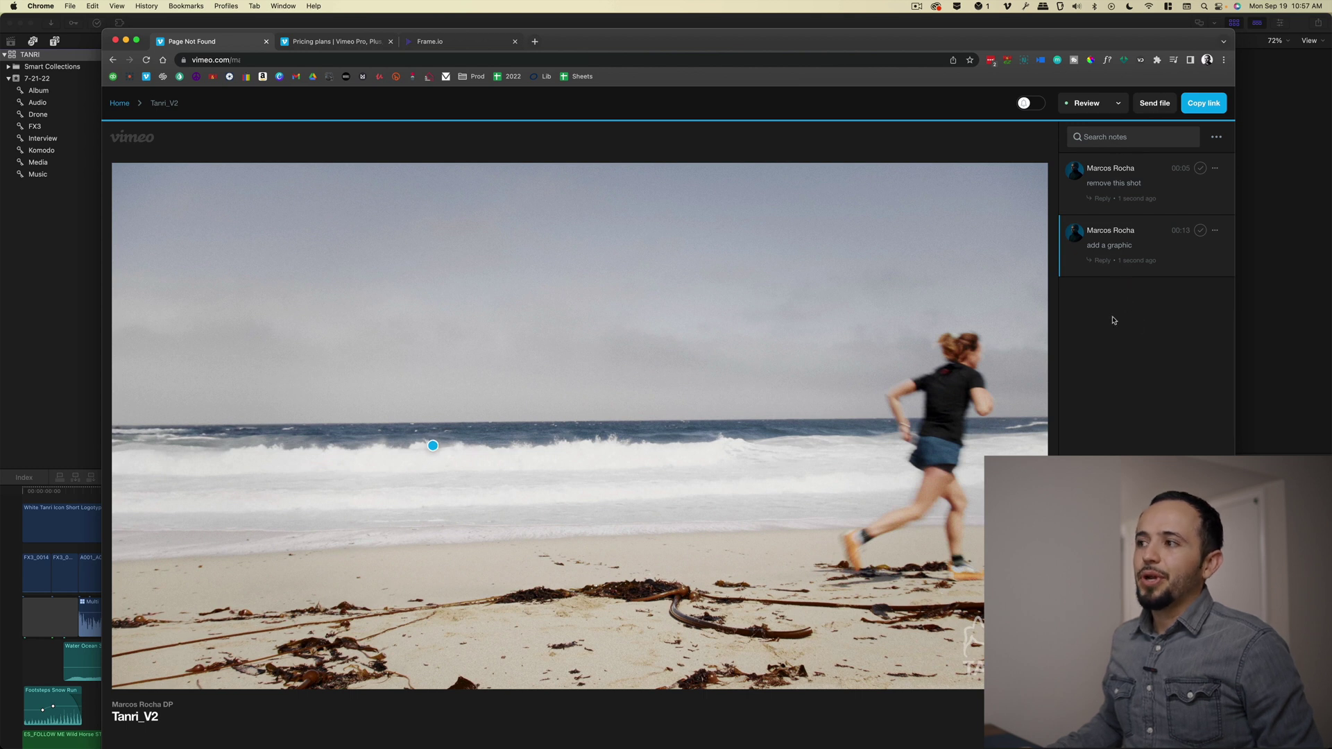
Step: Duplicate the V2 project in the Final Cut Pro Projects list
{"action": "left_click", "coordinate": [64, 495]}
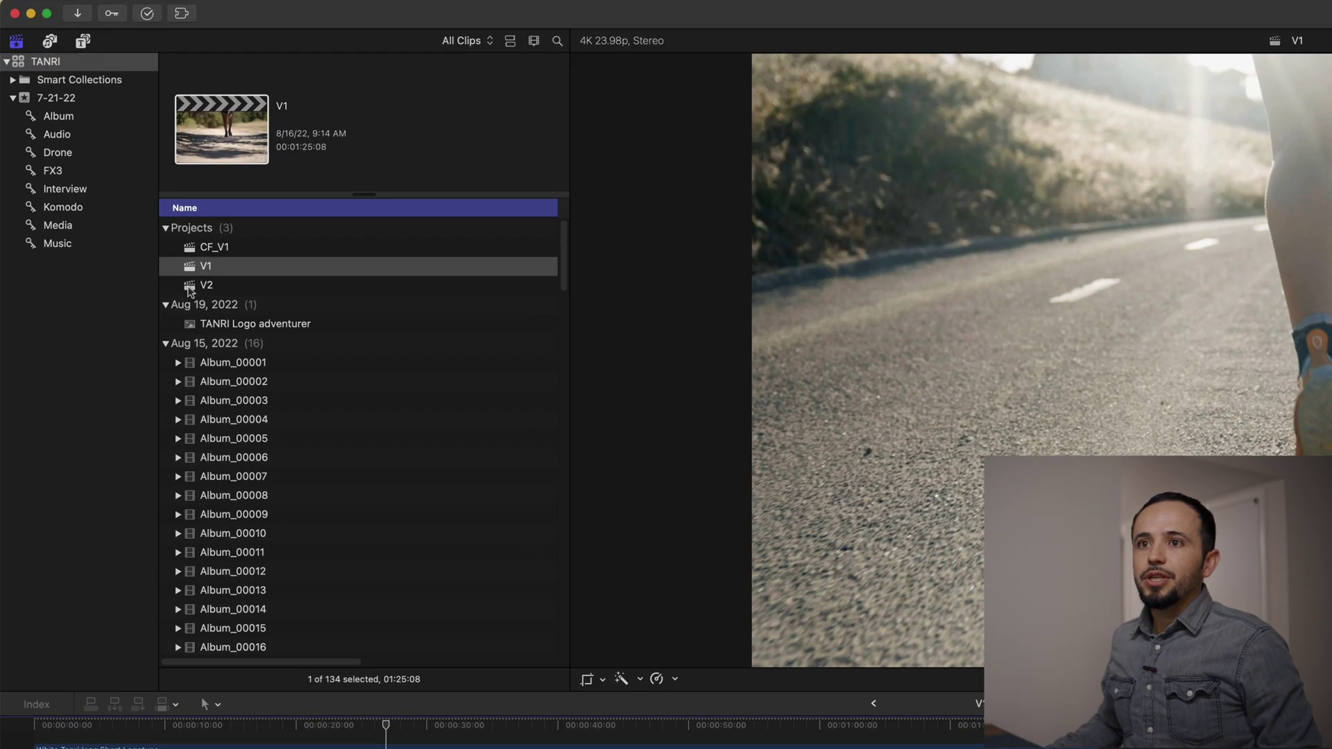
{"action": "double_click", "coordinate": [190, 285]}
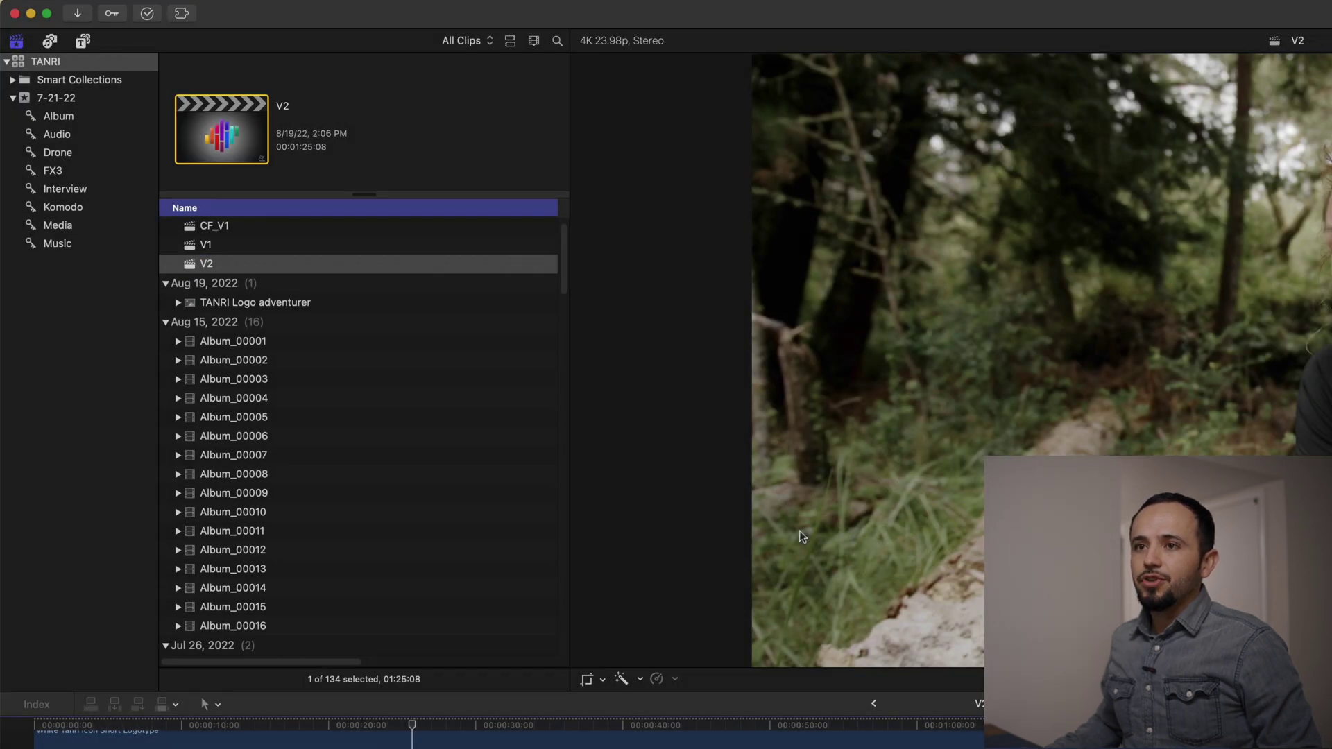
{"action": "right_click", "coordinate": [188, 267]}
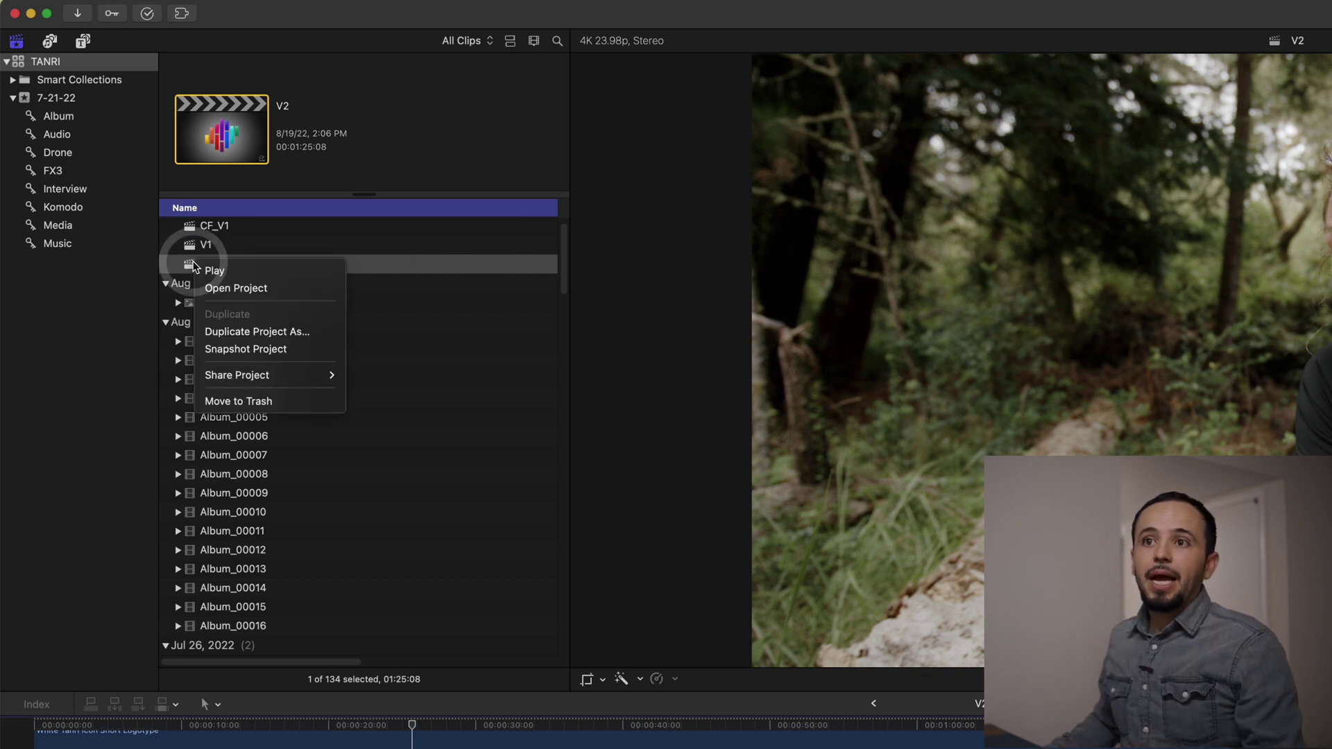
{"action": "left_click", "coordinate": [186, 268]}
{"action": "left_click", "coordinate": [186, 268]}
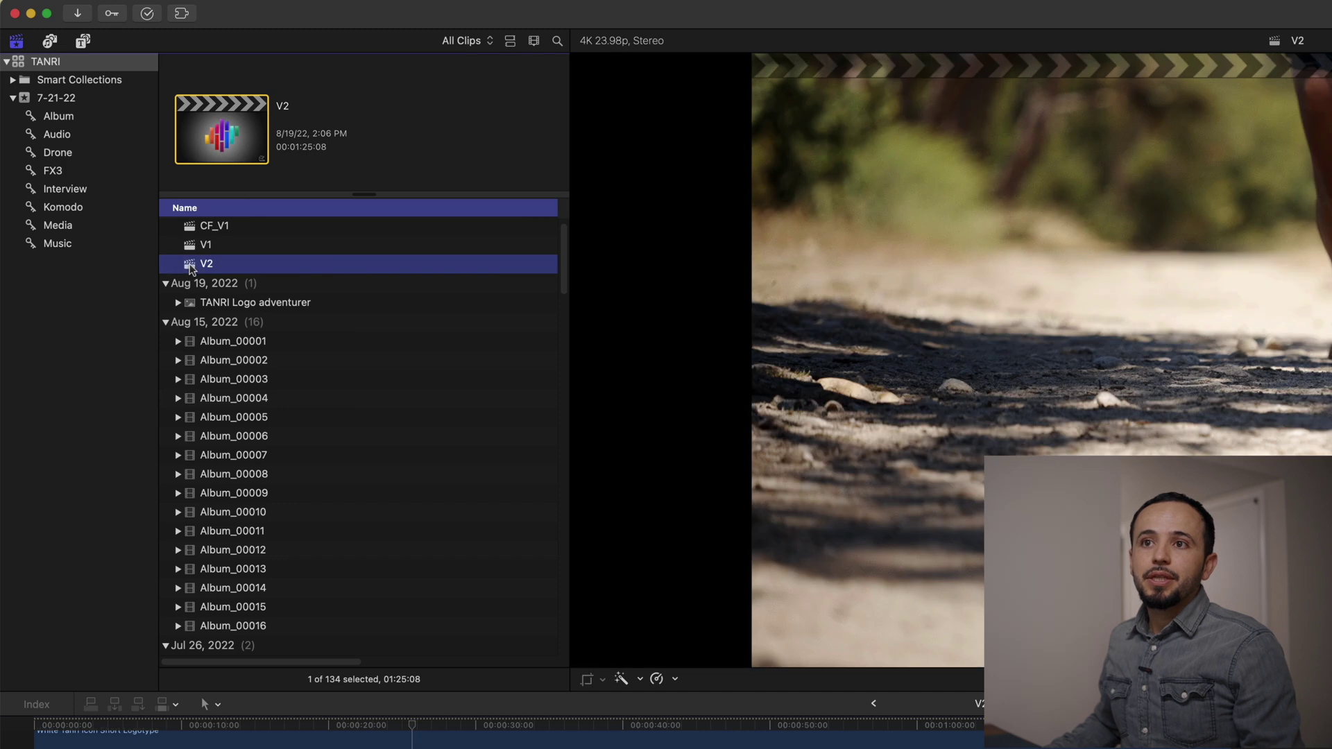
{"action": "right_click", "coordinate": [187, 266]}
{"action": "left_click", "coordinate": [235, 316]}
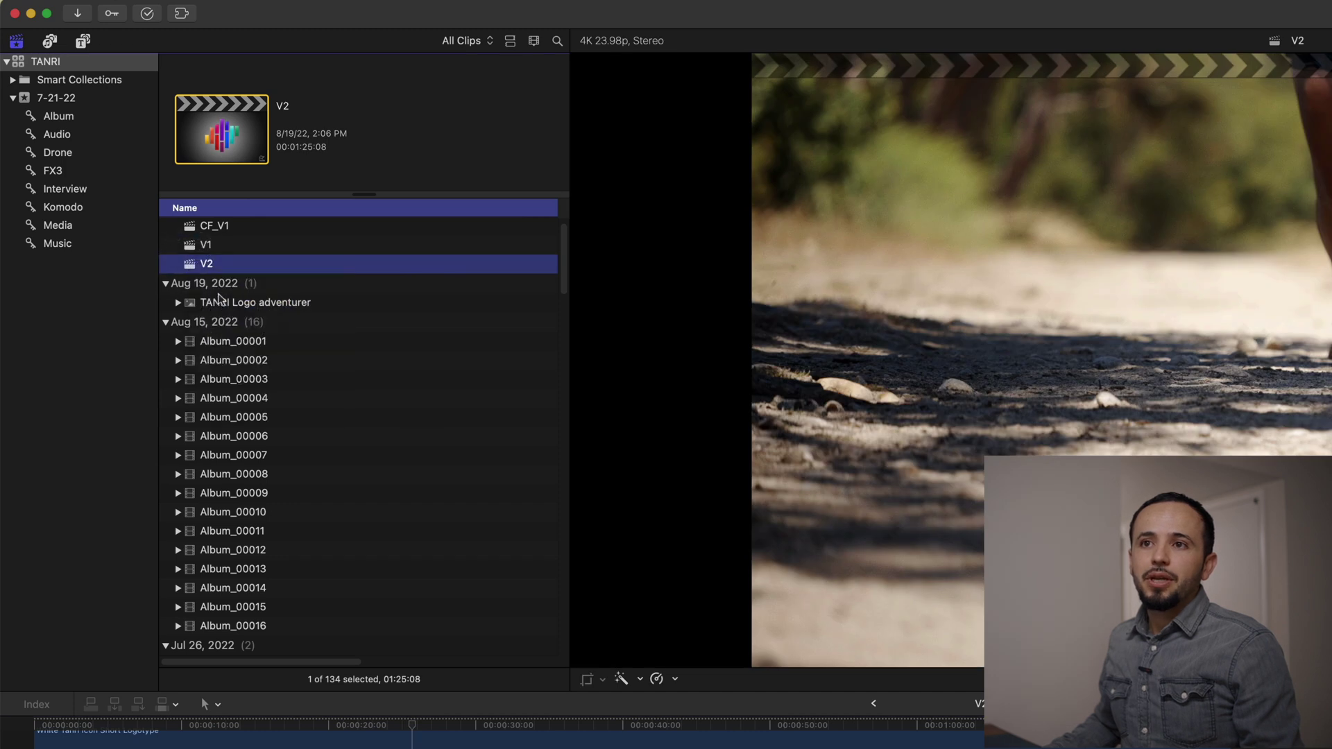
Step: Rename the 'V2 1' copy to Version 3 and open it in the timeline
{"action": "scroll", "coordinate": [212, 357], "scroll_direction": "up", "scroll_amount": 1}
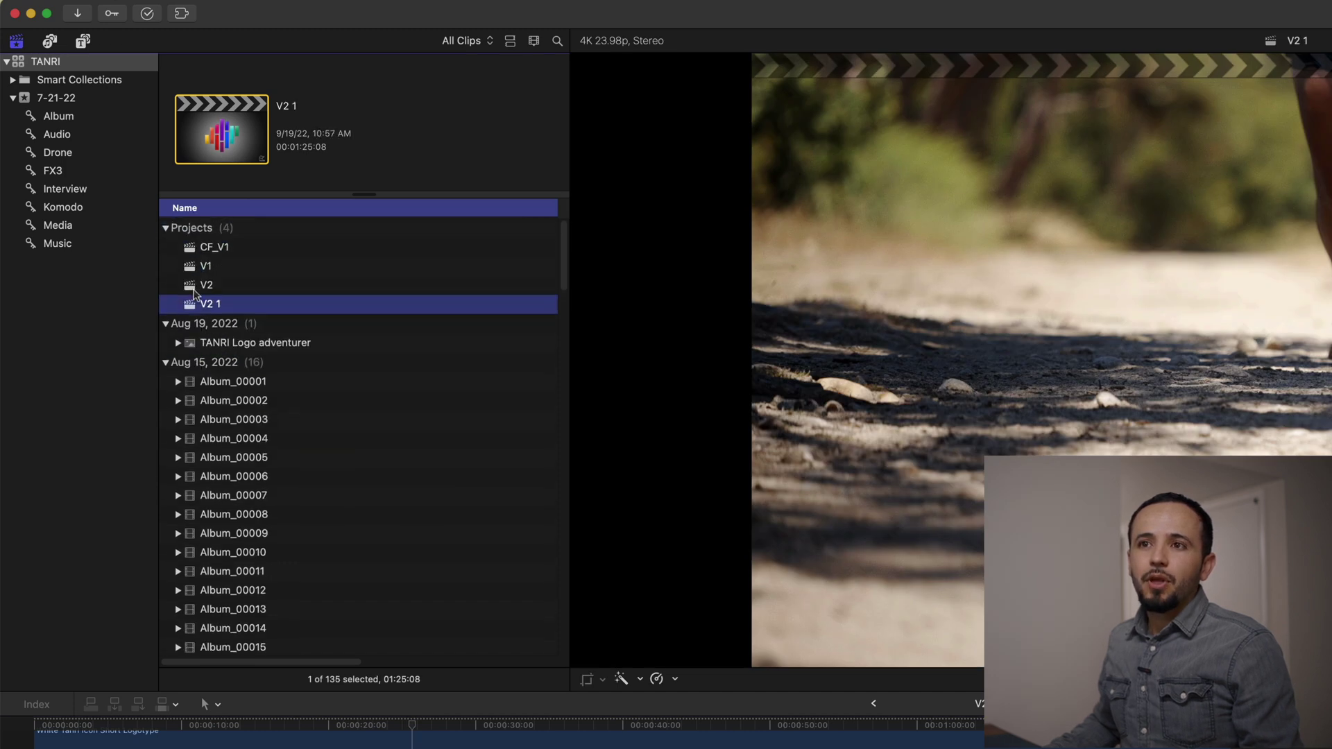
{"action": "right_click", "coordinate": [195, 287]}
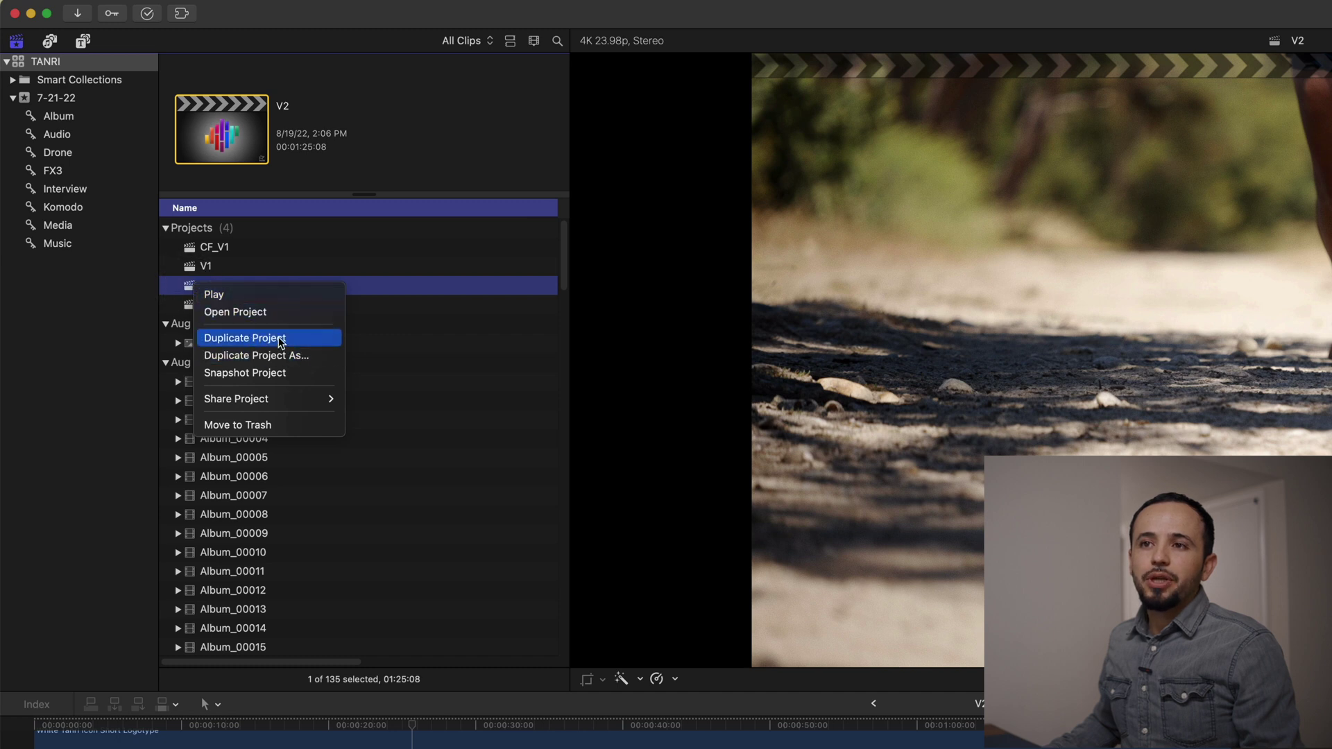
{"action": "left_click", "coordinate": [348, 272]}
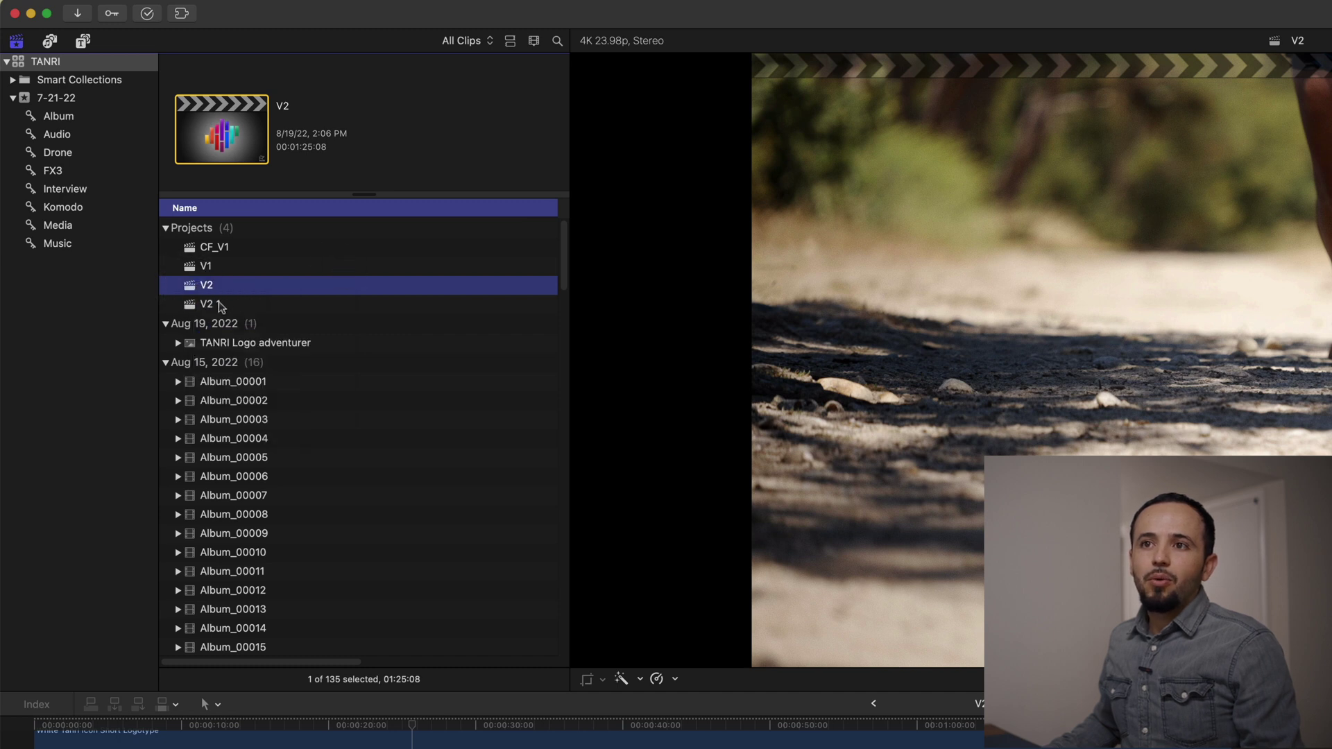
{"action": "left_click", "coordinate": [208, 304]}
{"action": "left_click", "coordinate": [221, 304]}
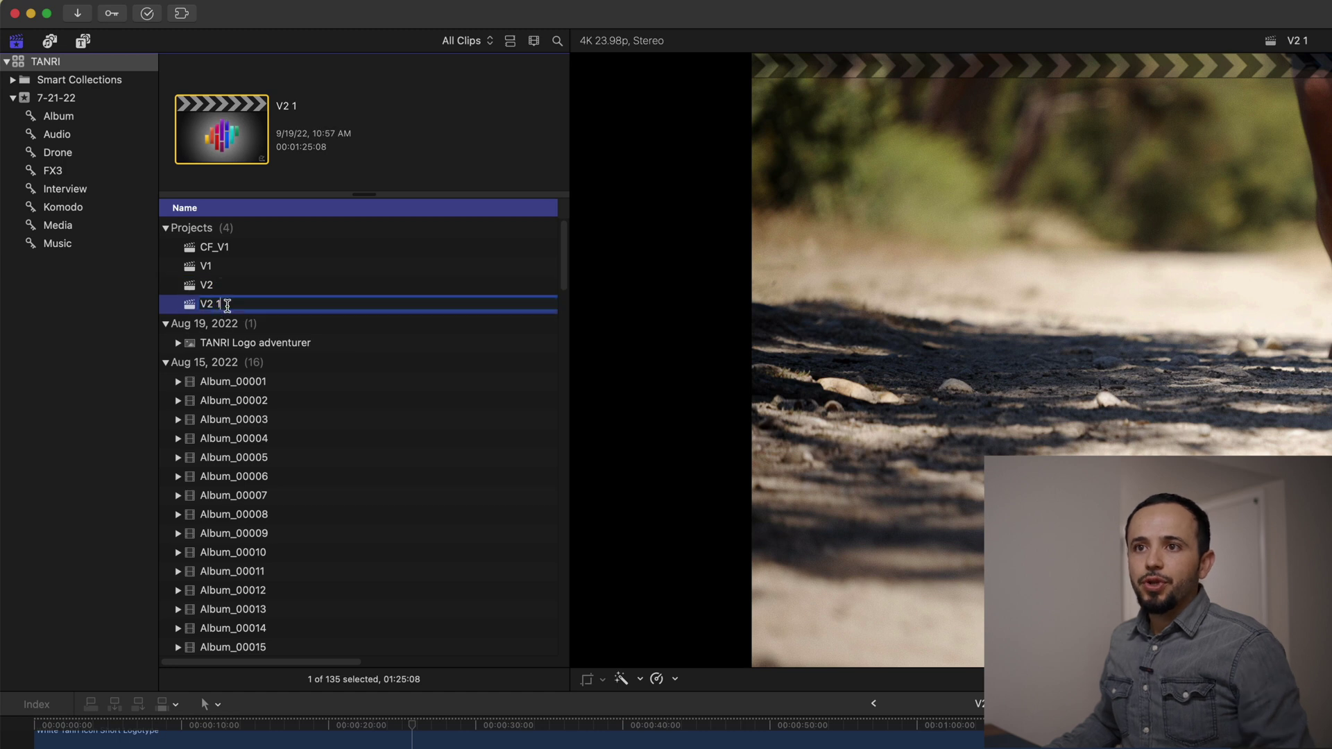
{"action": "type", "text": "Vers"}
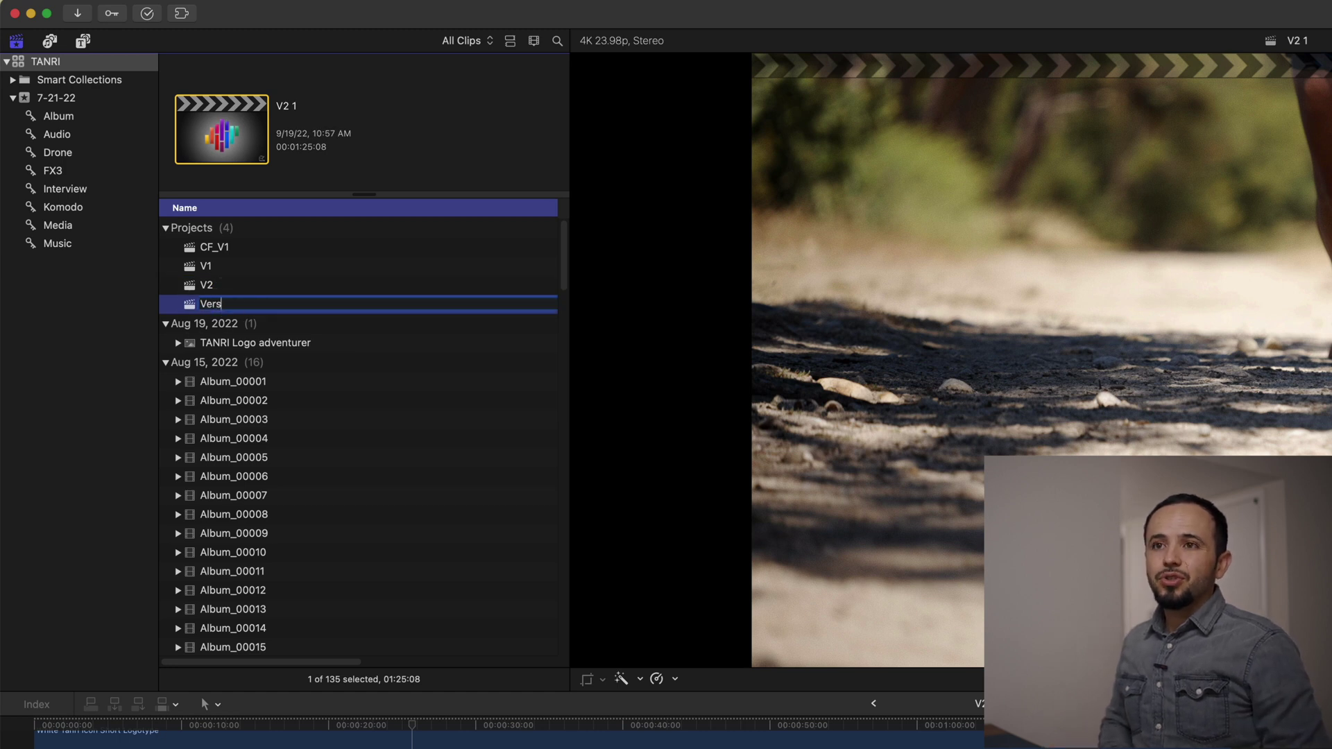
{"action": "key", "text": "Return"}
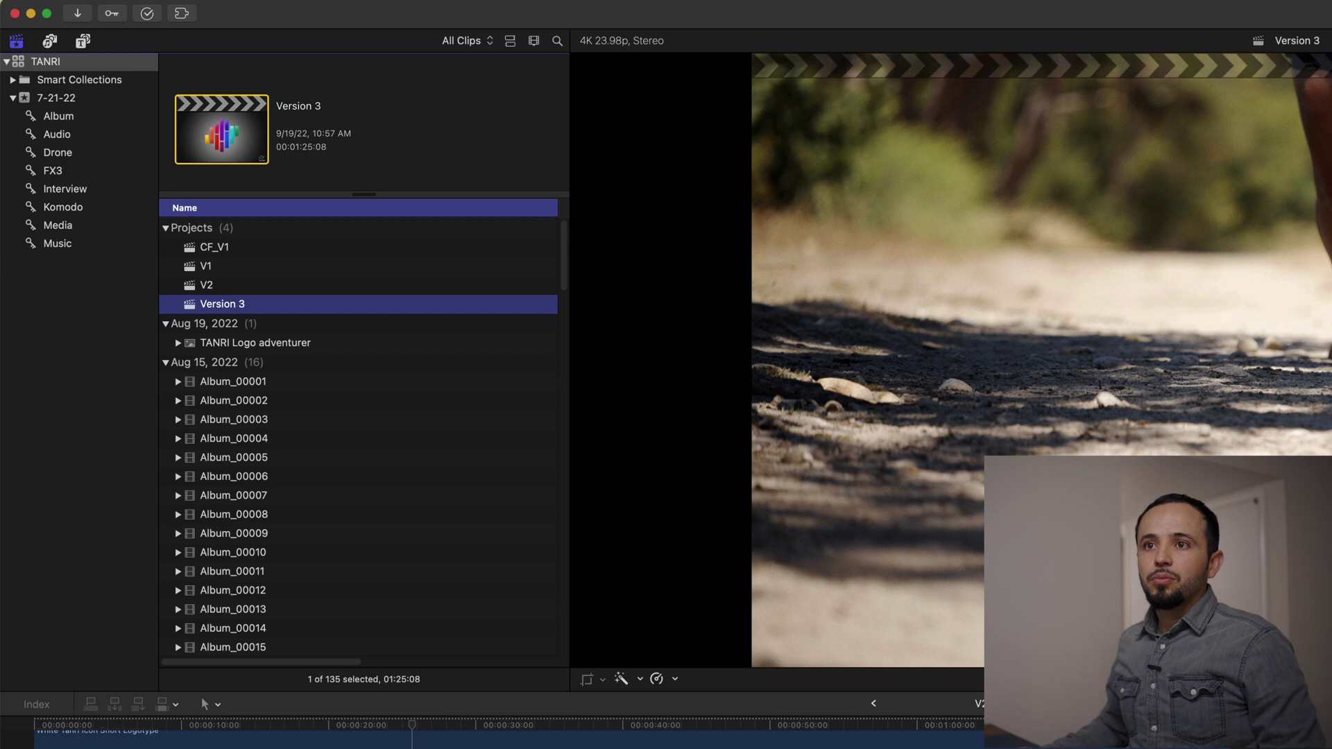
{"action": "double_click", "coordinate": [200, 305]}
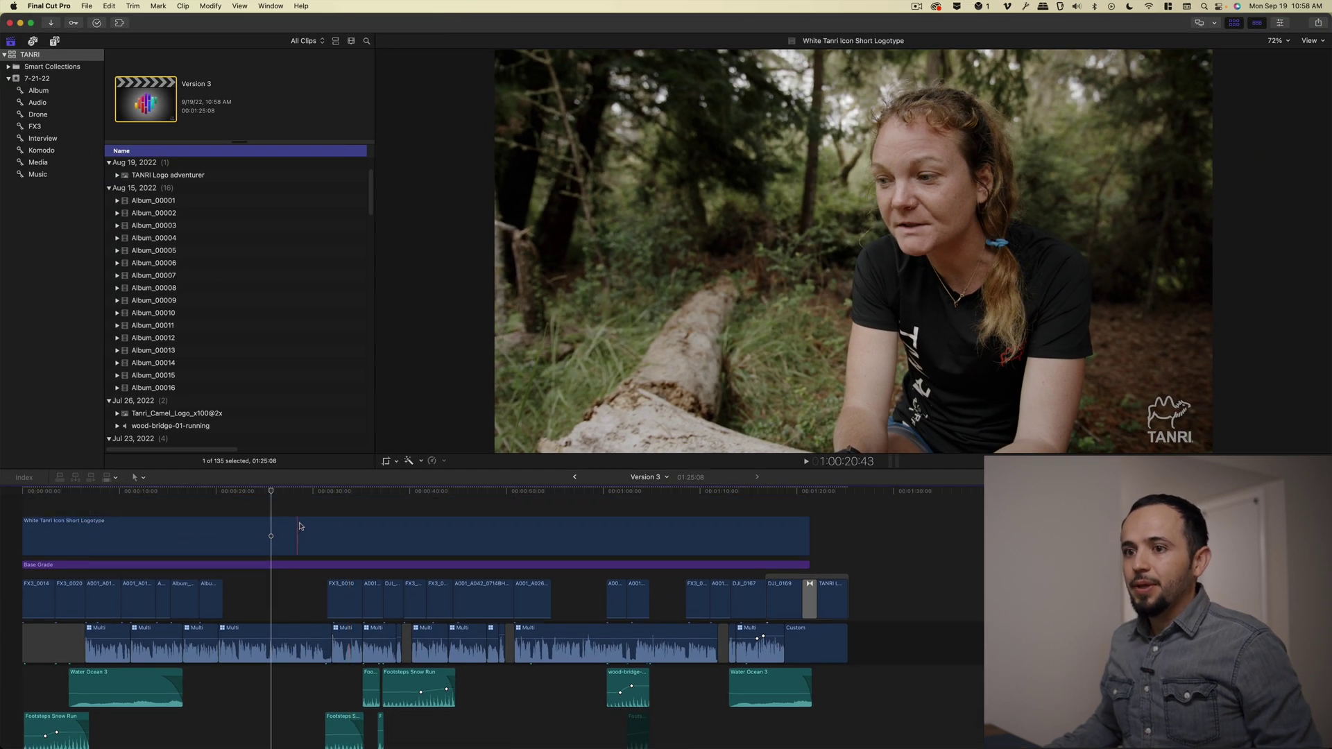
{"action": "left_click", "coordinate": [175, 526]}
{"action": "left_click_drag", "start_coordinate": [279, 494], "coordinate": [284, 494]}
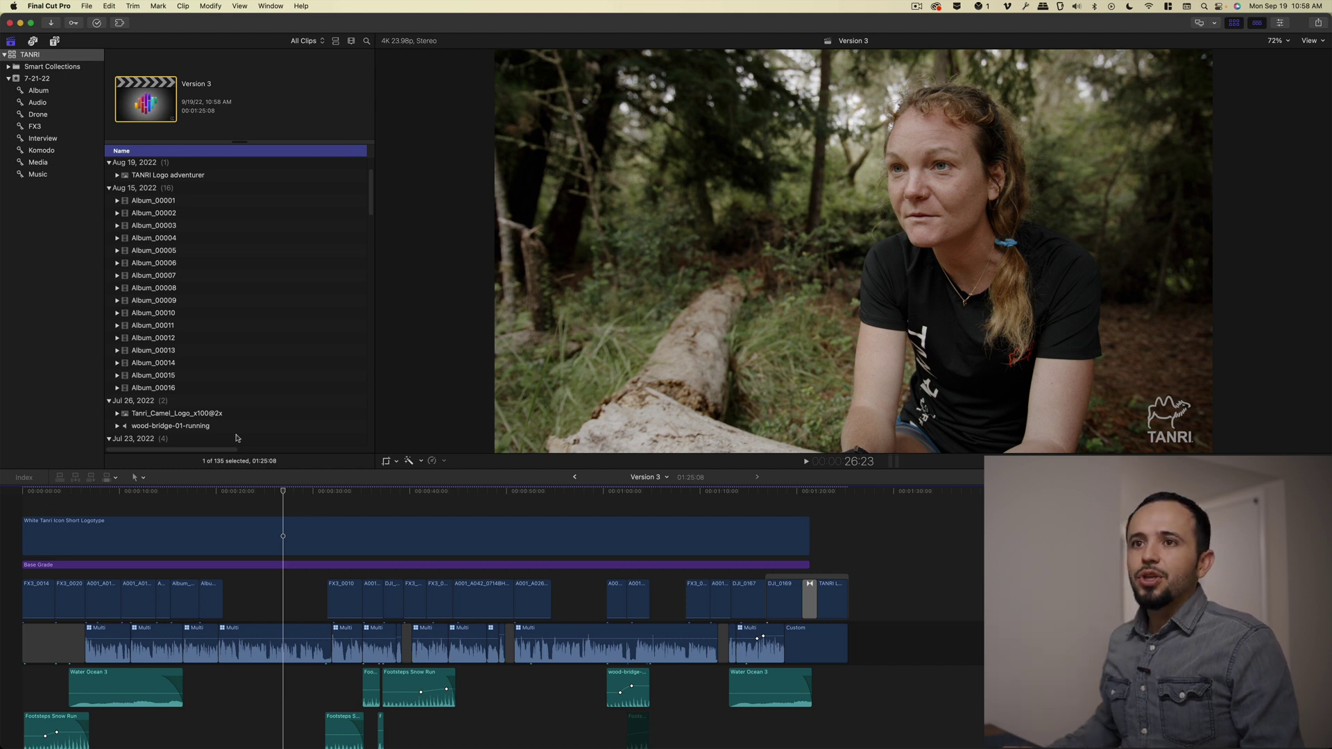
{"action": "scroll", "coordinate": [224, 415], "scroll_direction": "up", "scroll_amount": 3}
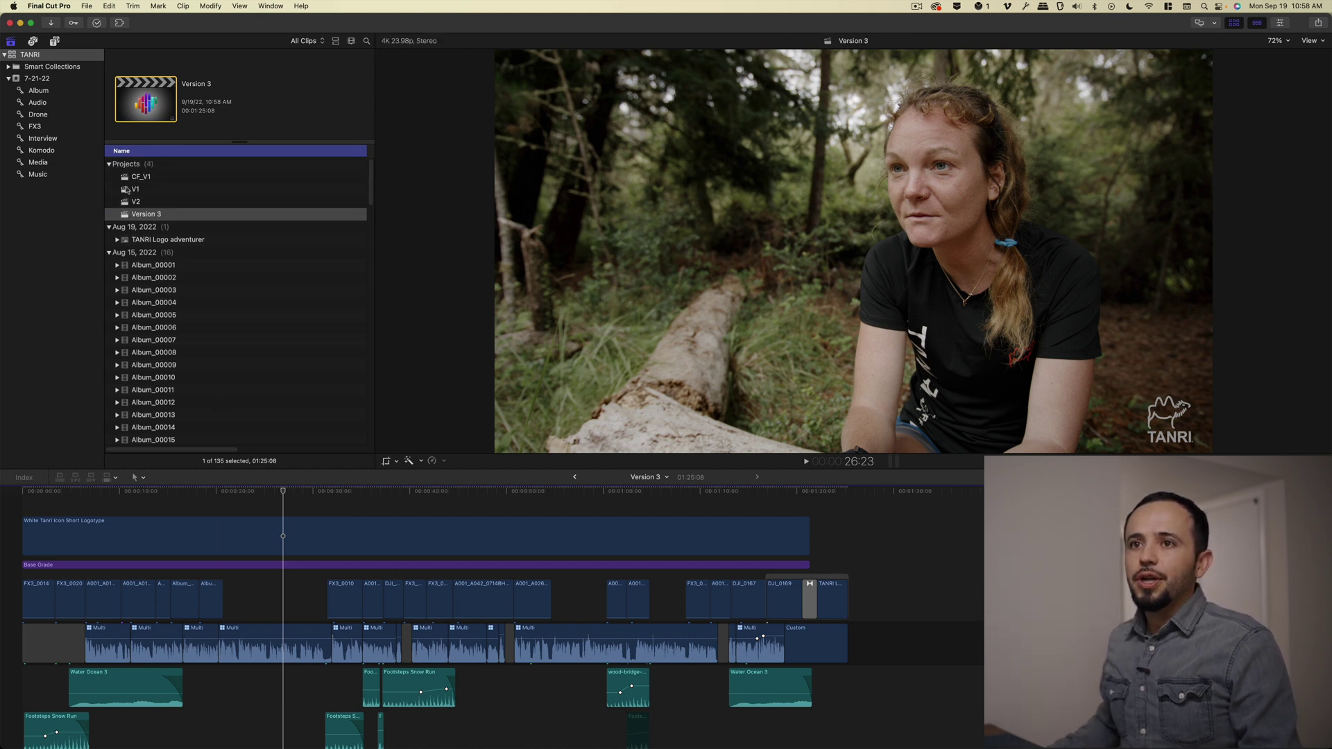
{"action": "double_click", "coordinate": [127, 189]}
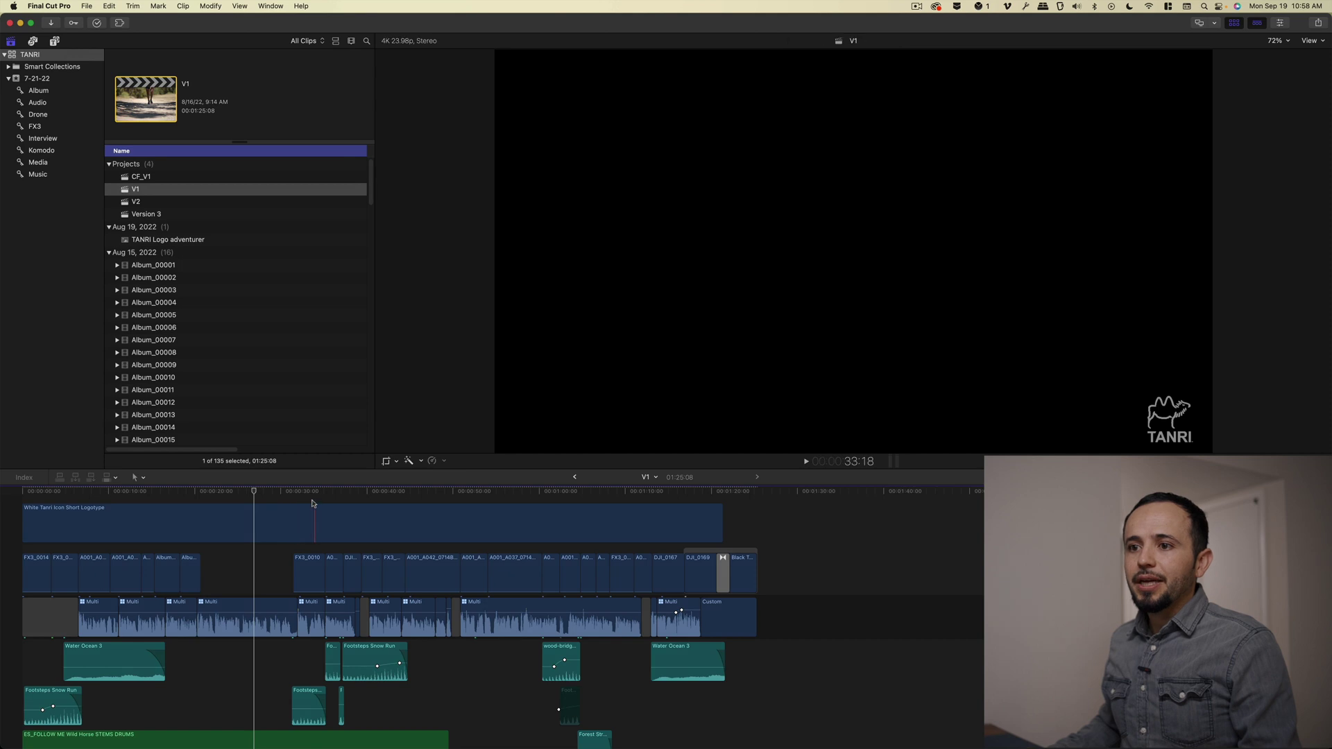
{"action": "left_click", "coordinate": [310, 493]}
{"action": "left_click", "coordinate": [311, 566]}
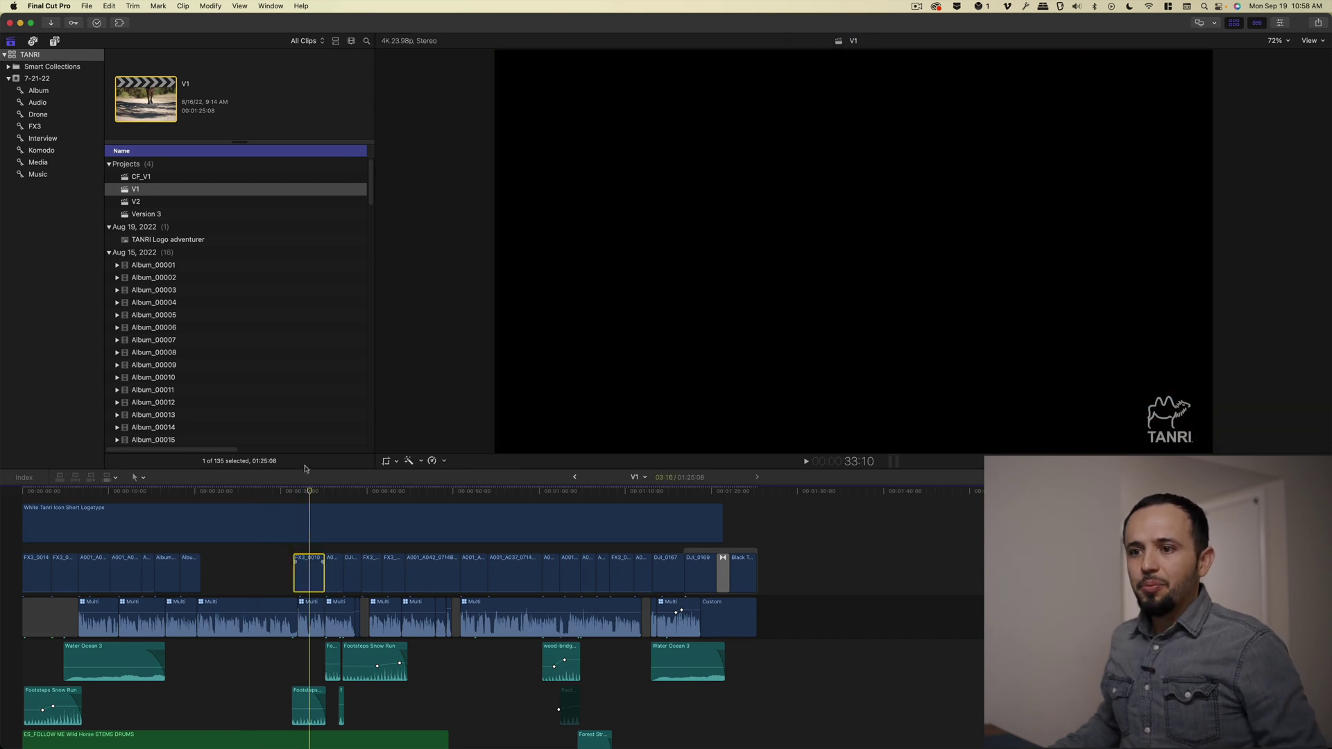
{"action": "double_click", "coordinate": [164, 215]}
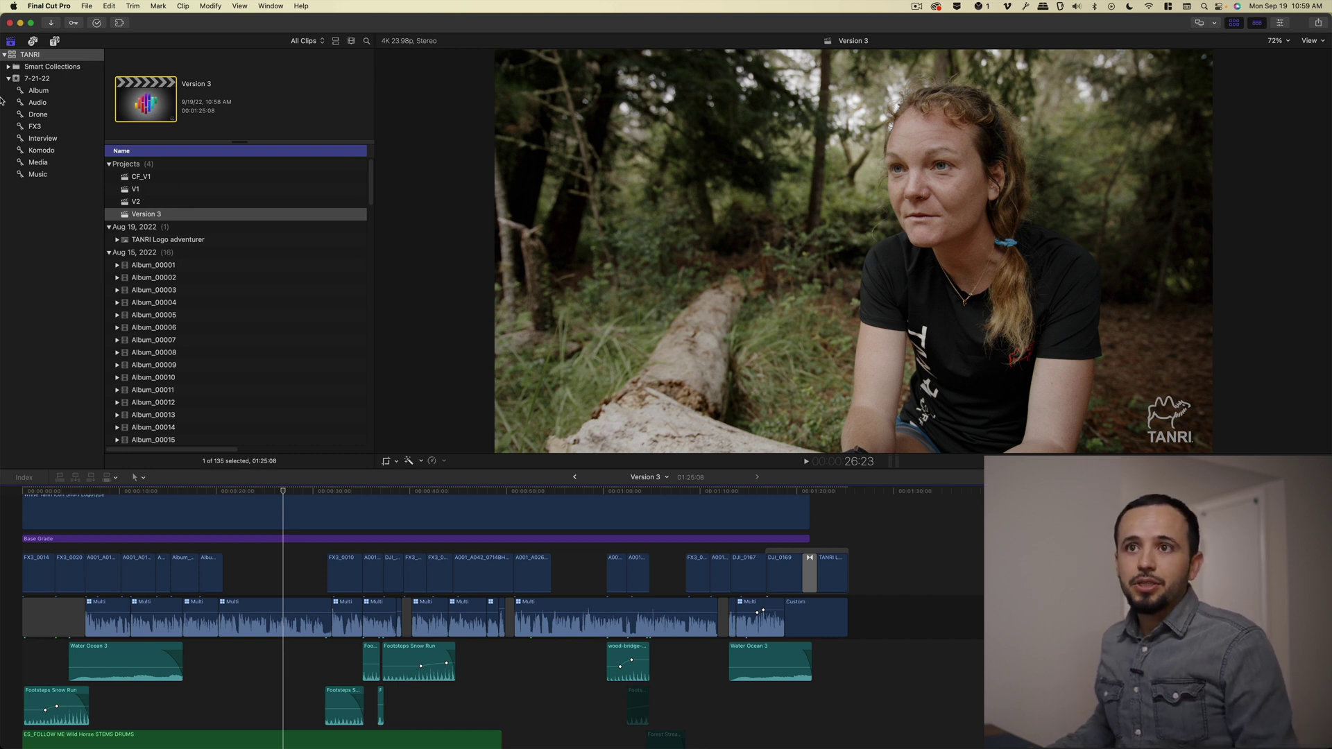
{"action": "left_click", "coordinate": [15, 104]}
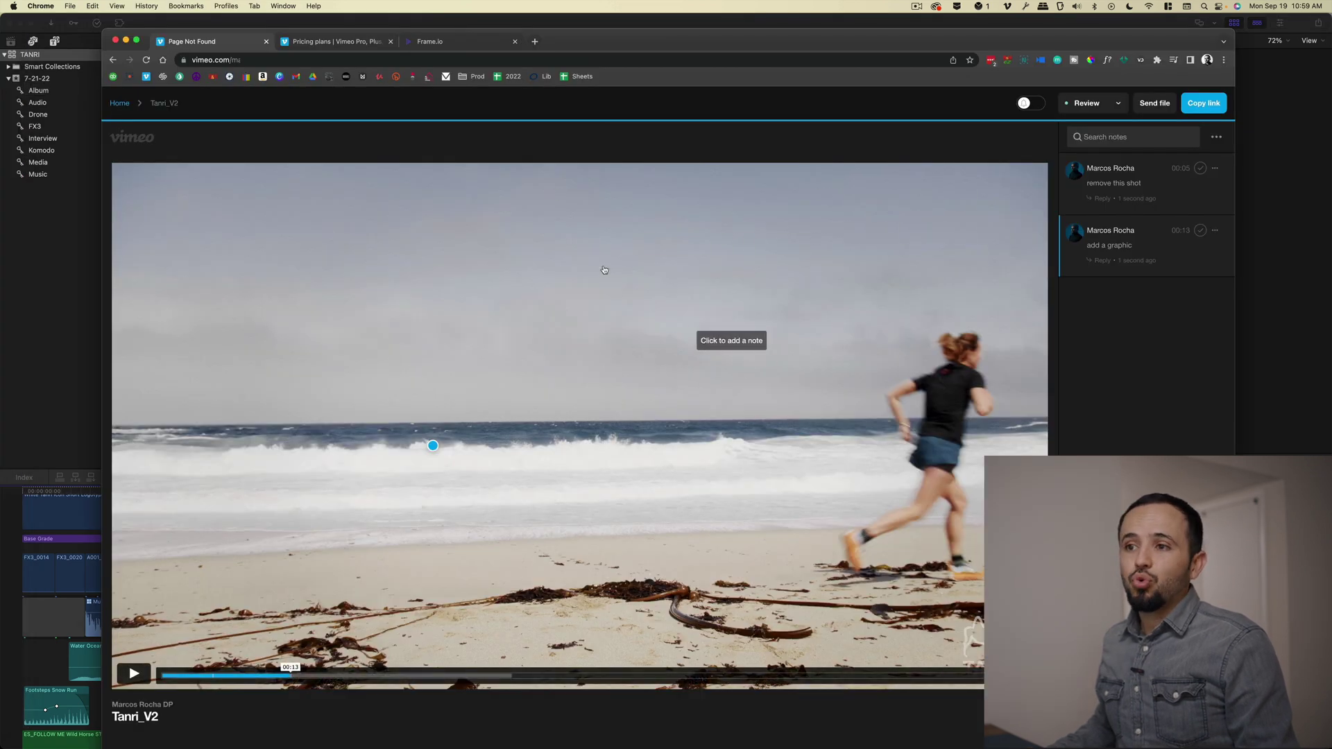
{"action": "left_click", "coordinate": [67, 294]}
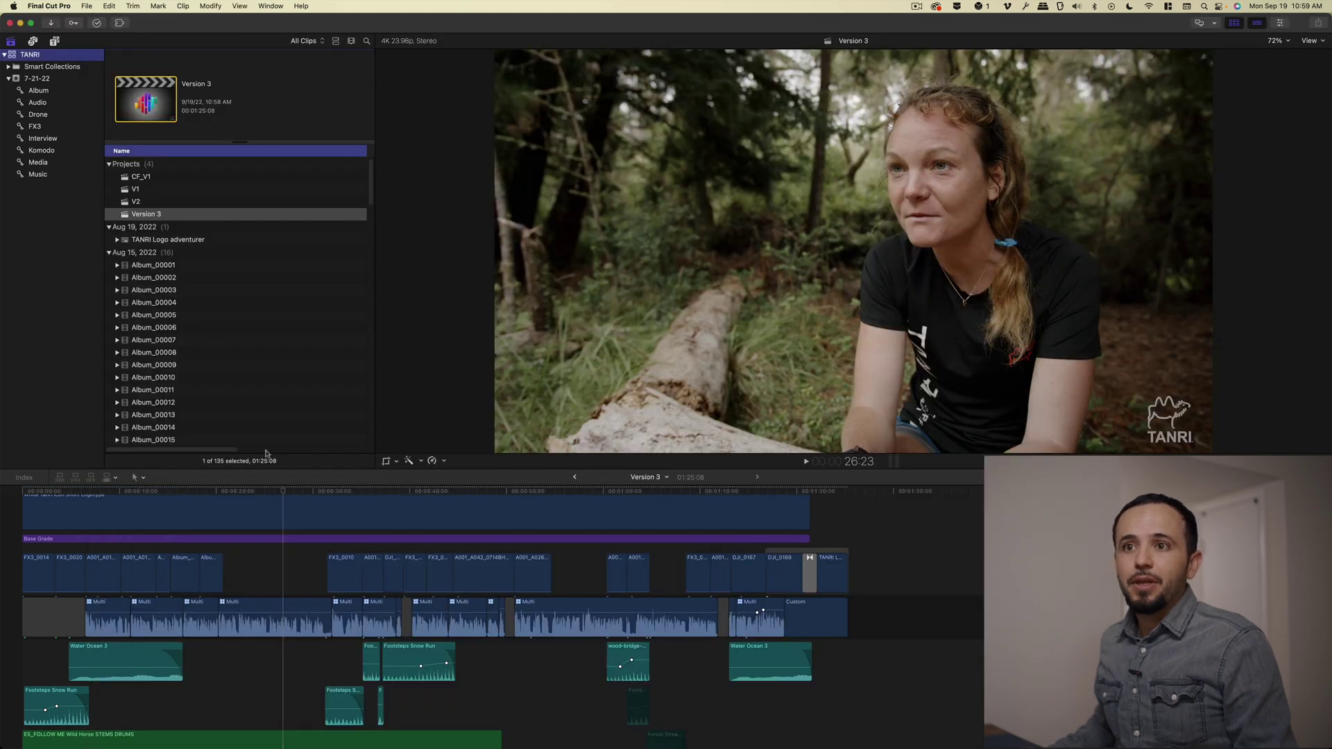
{"action": "left_click", "coordinate": [125, 214]}
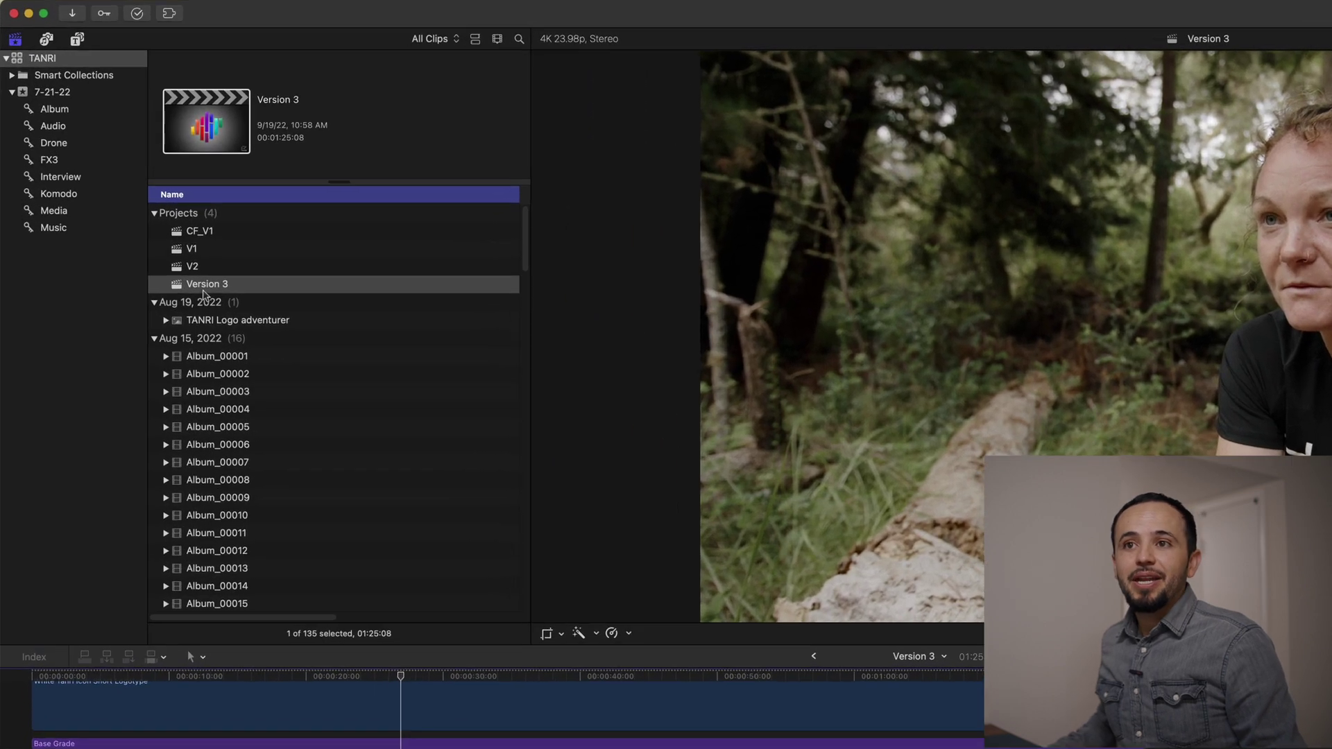
Step: Duplicate the Version 3 project to create a fifth project, Version 4
{"action": "right_click", "coordinate": [127, 215]}
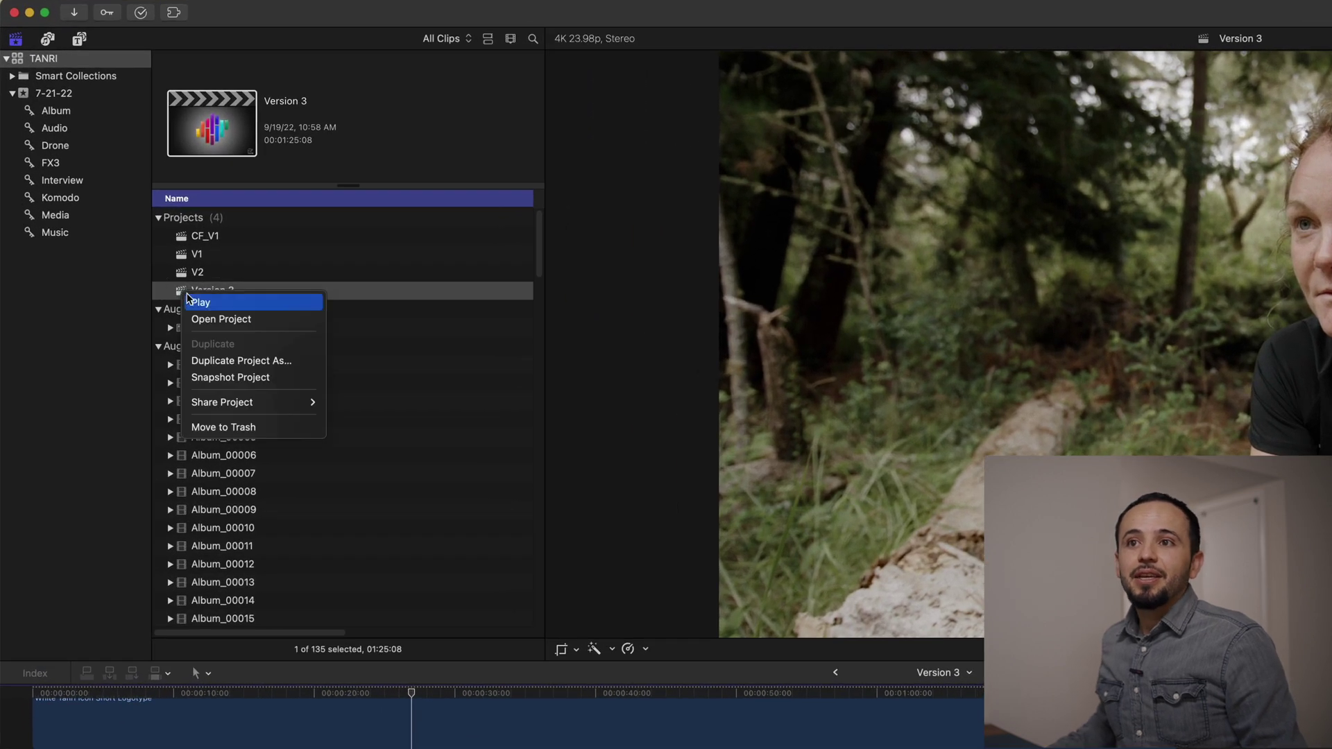
{"action": "left_click", "coordinate": [188, 290]}
{"action": "right_click", "coordinate": [183, 290]}
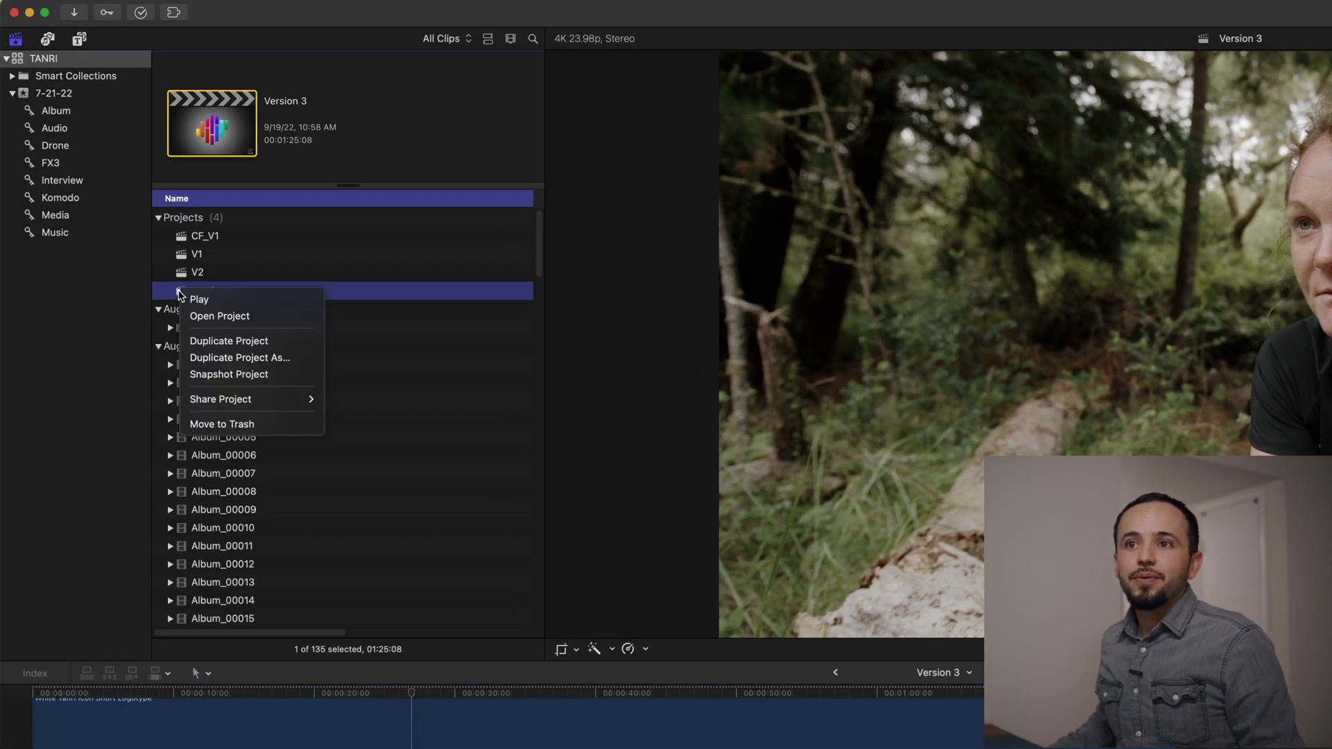
{"action": "left_click", "coordinate": [215, 338]}
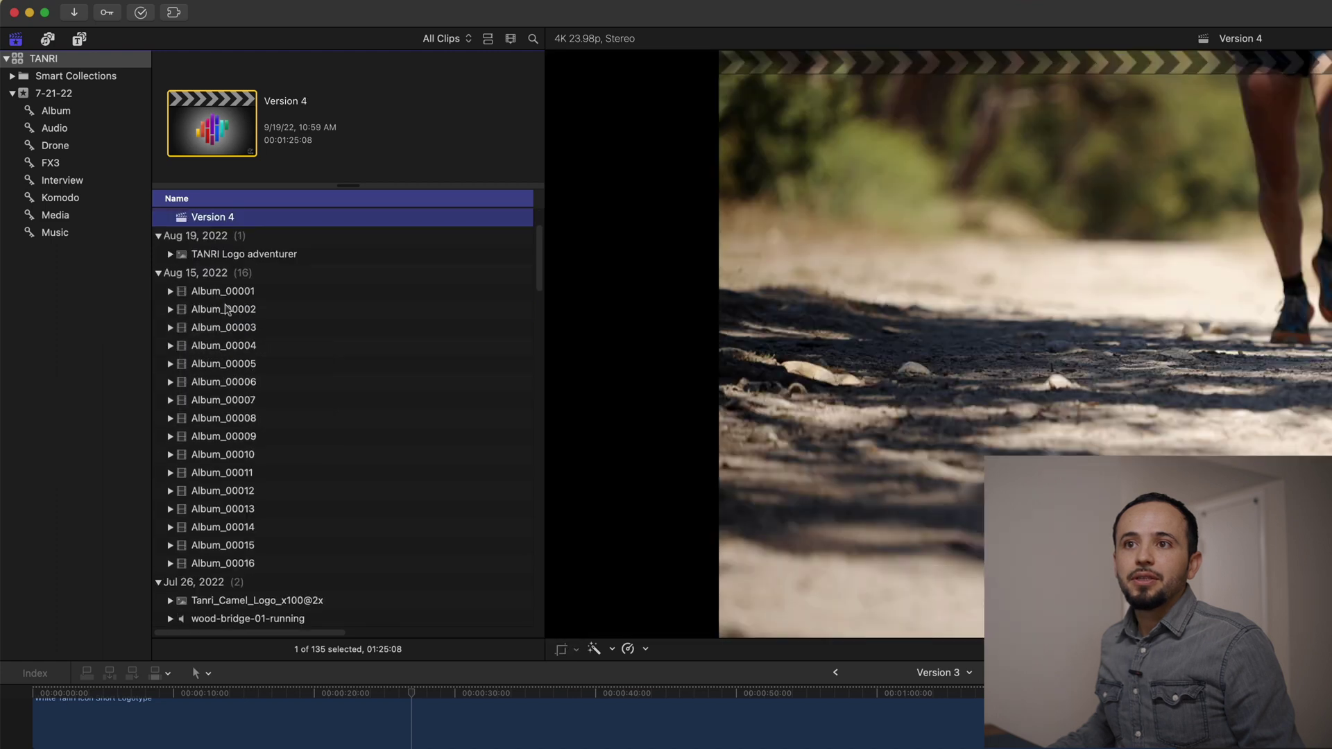
{"action": "scroll", "coordinate": [234, 313], "scroll_direction": "up", "scroll_amount": 1}
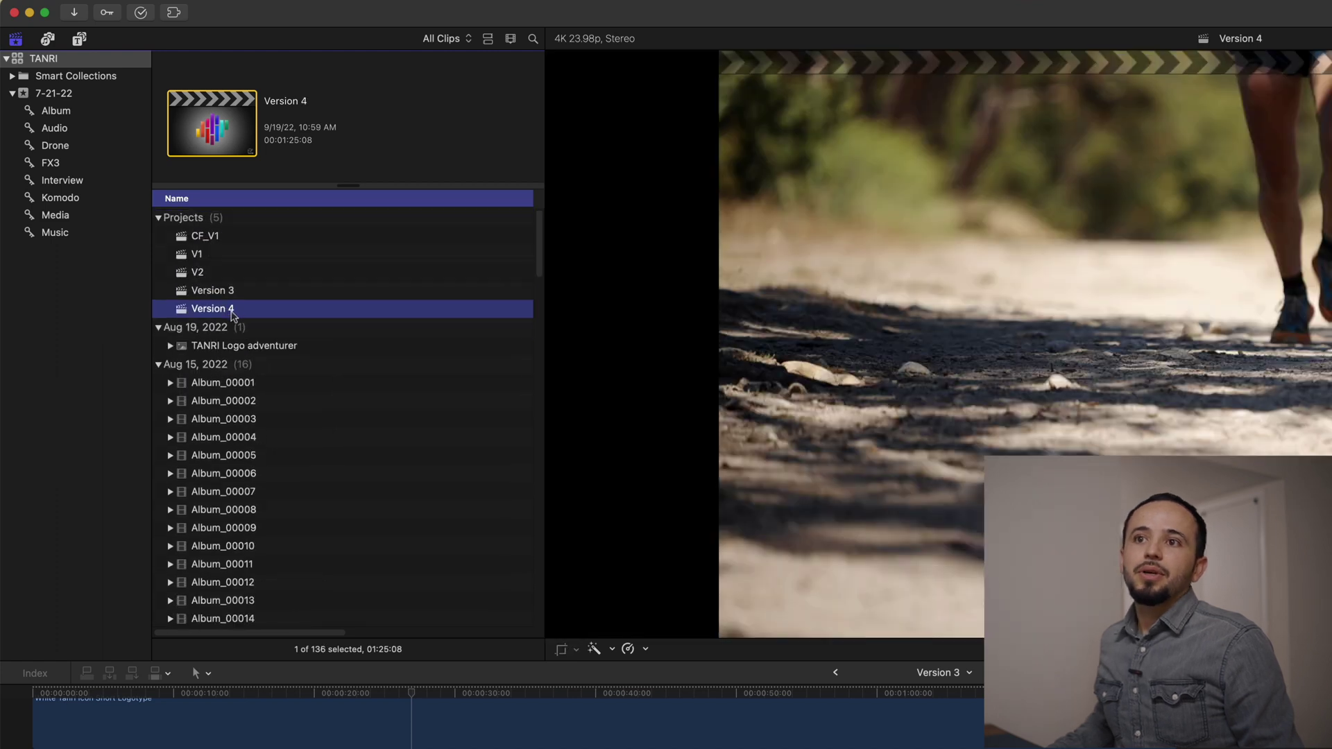